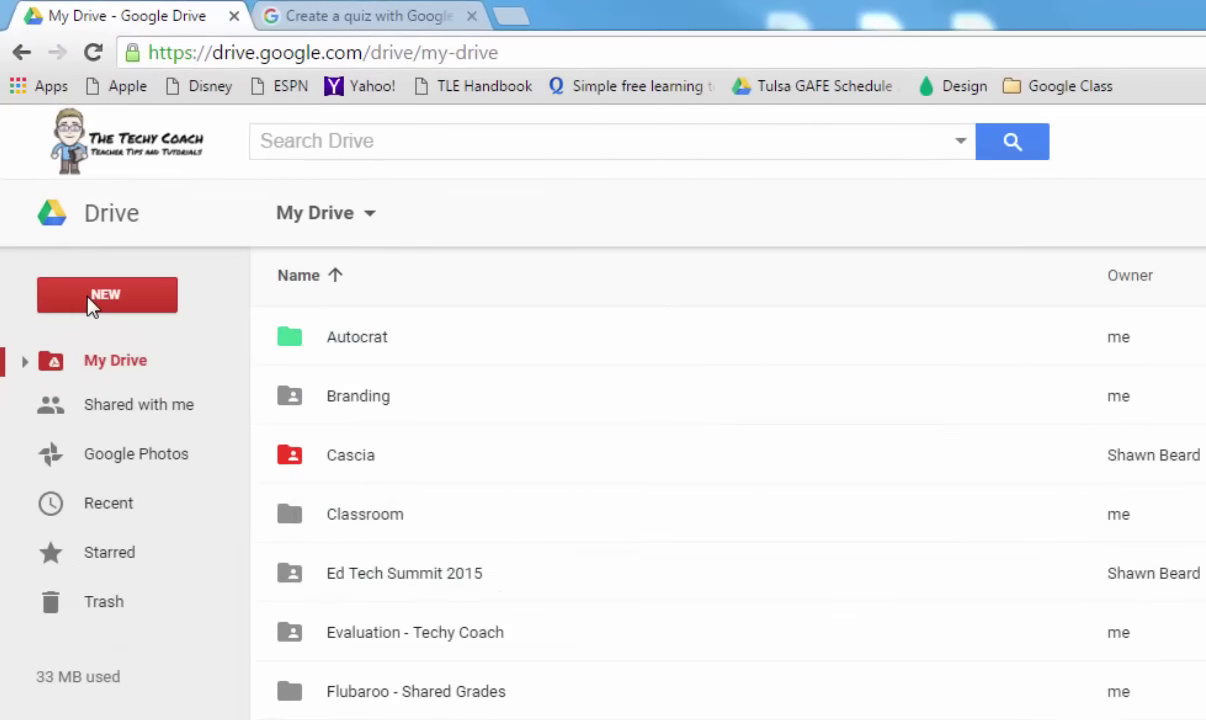
Step: Create a blank Google Forms form from Google Drive's New > More menu
{"action": "left_click", "coordinate": [90, 300]}
{"action": "mouse_move", "coordinate": [129, 641]}
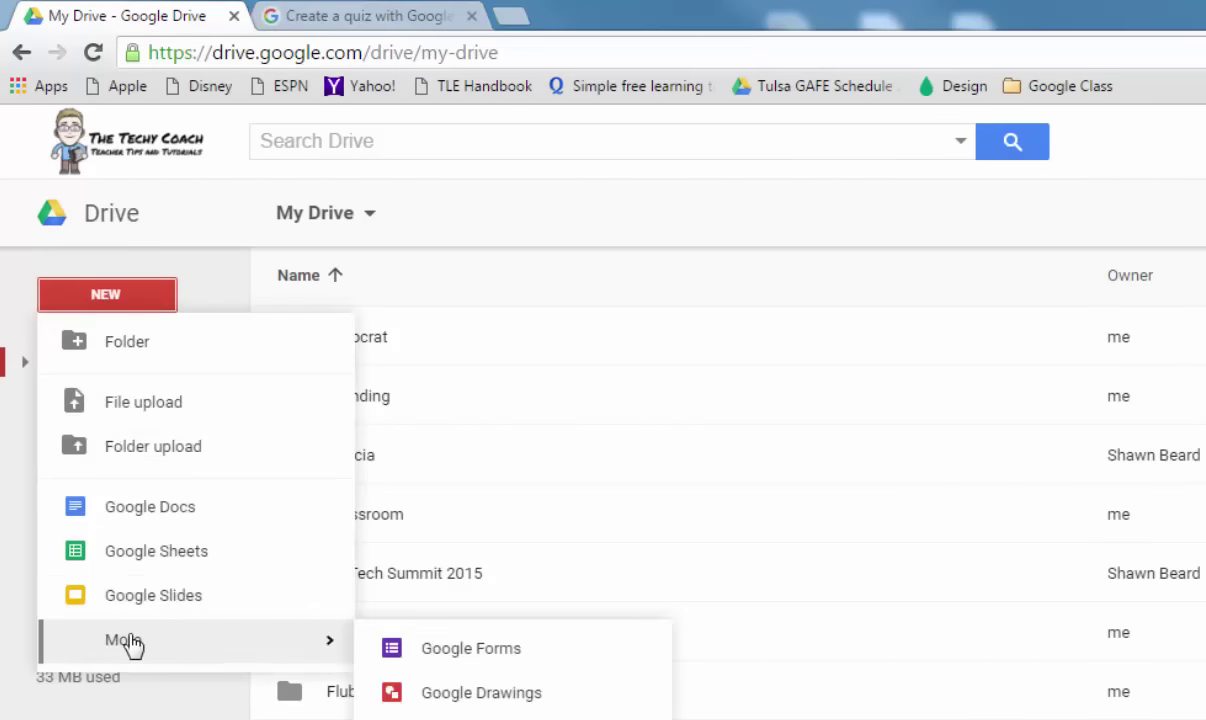
{"action": "left_click", "coordinate": [434, 647]}
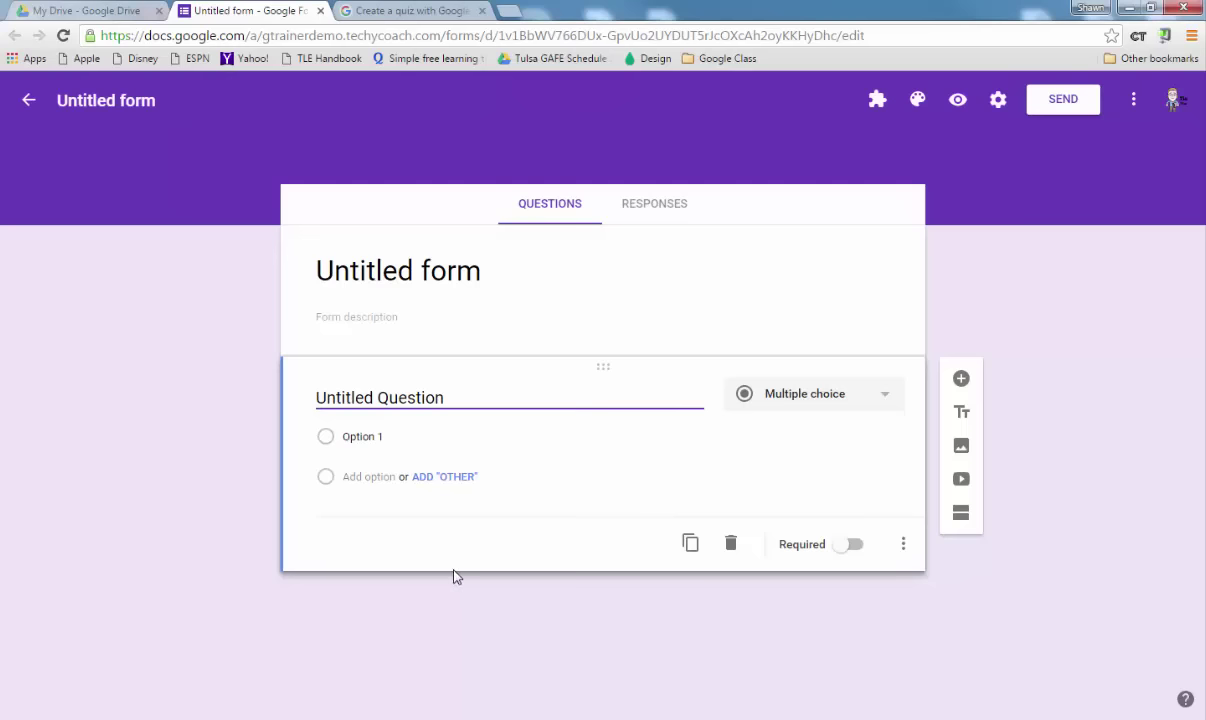
Step: Make the form a quiz that releases grades immediately and hides correct answers
{"action": "left_click", "coordinate": [997, 102]}
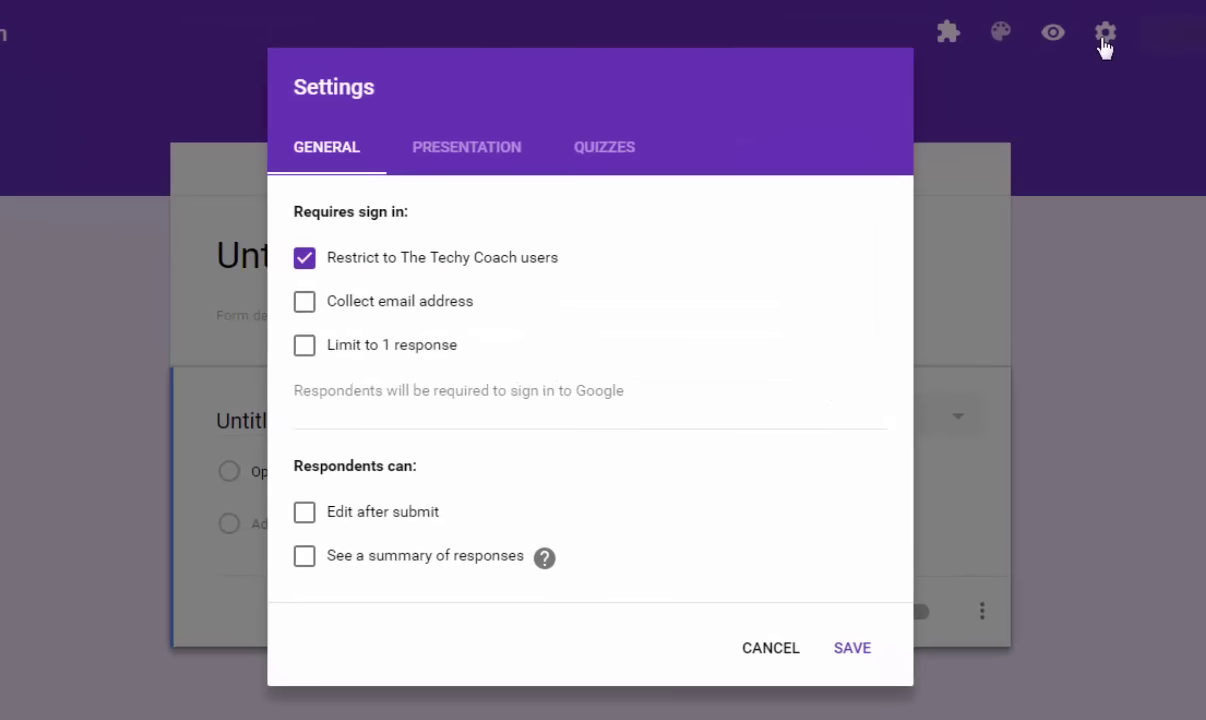
{"action": "left_click", "coordinate": [600, 150]}
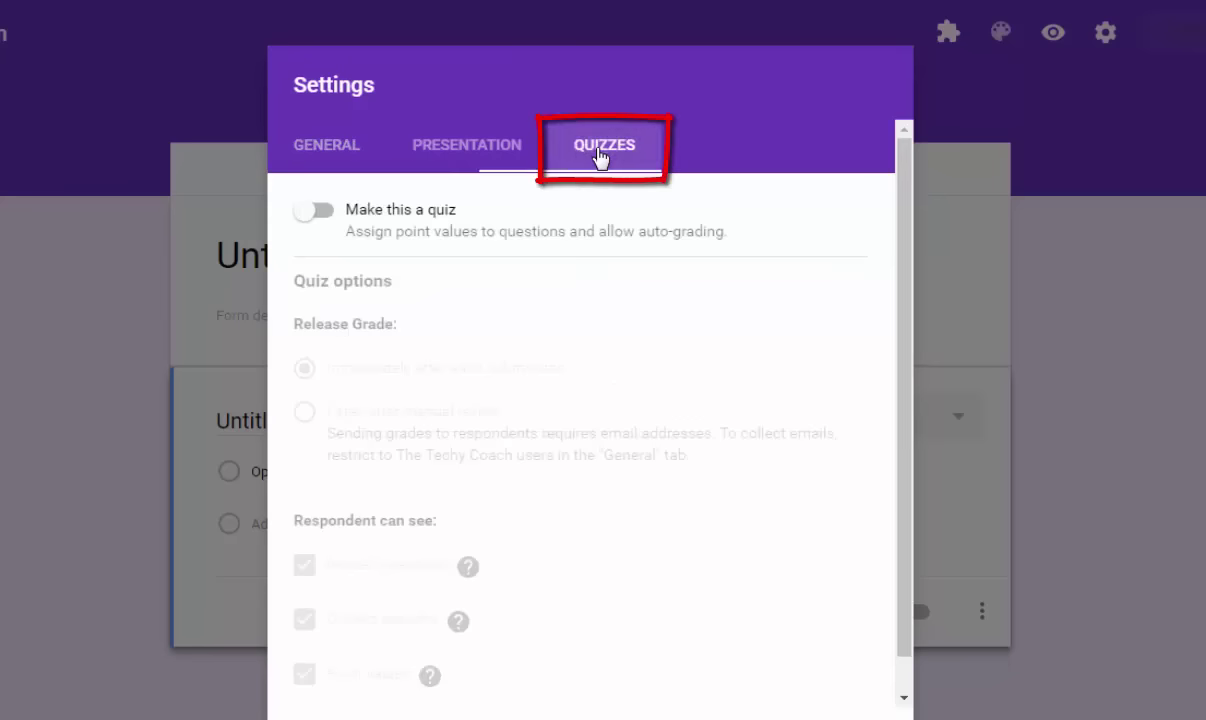
{"action": "left_click", "coordinate": [306, 214]}
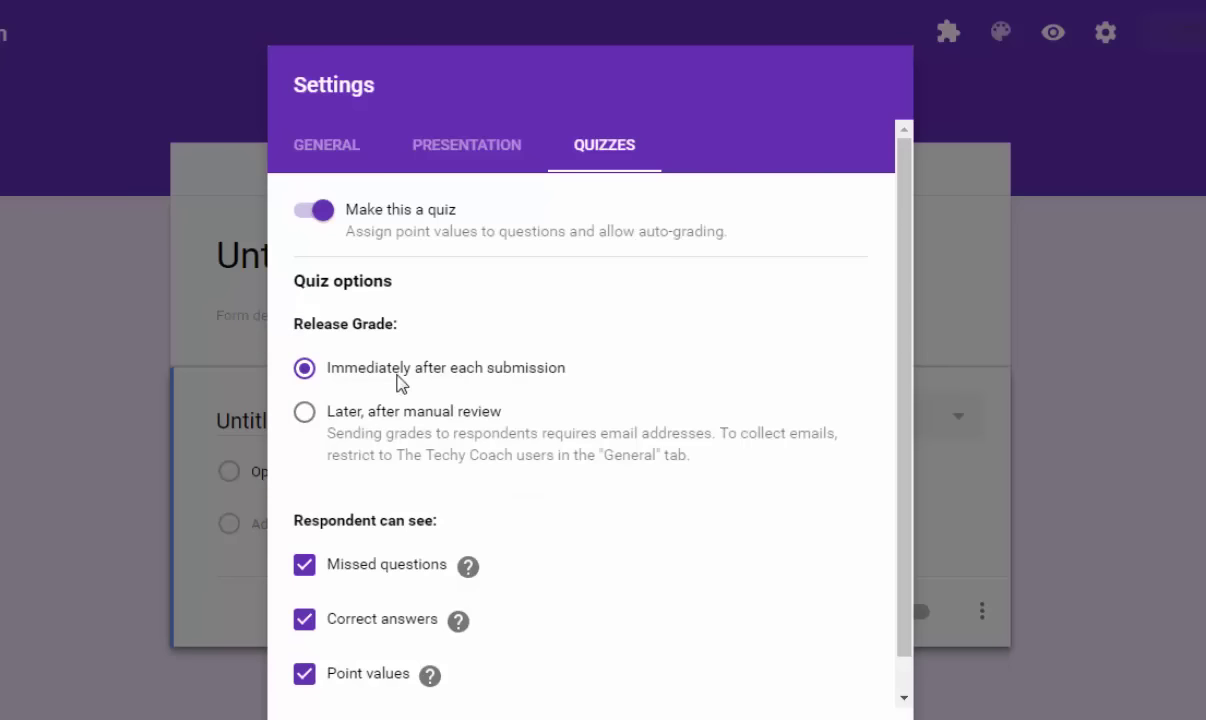
{"action": "left_click_drag", "start_coordinate": [899, 462], "coordinate": [894, 553]}
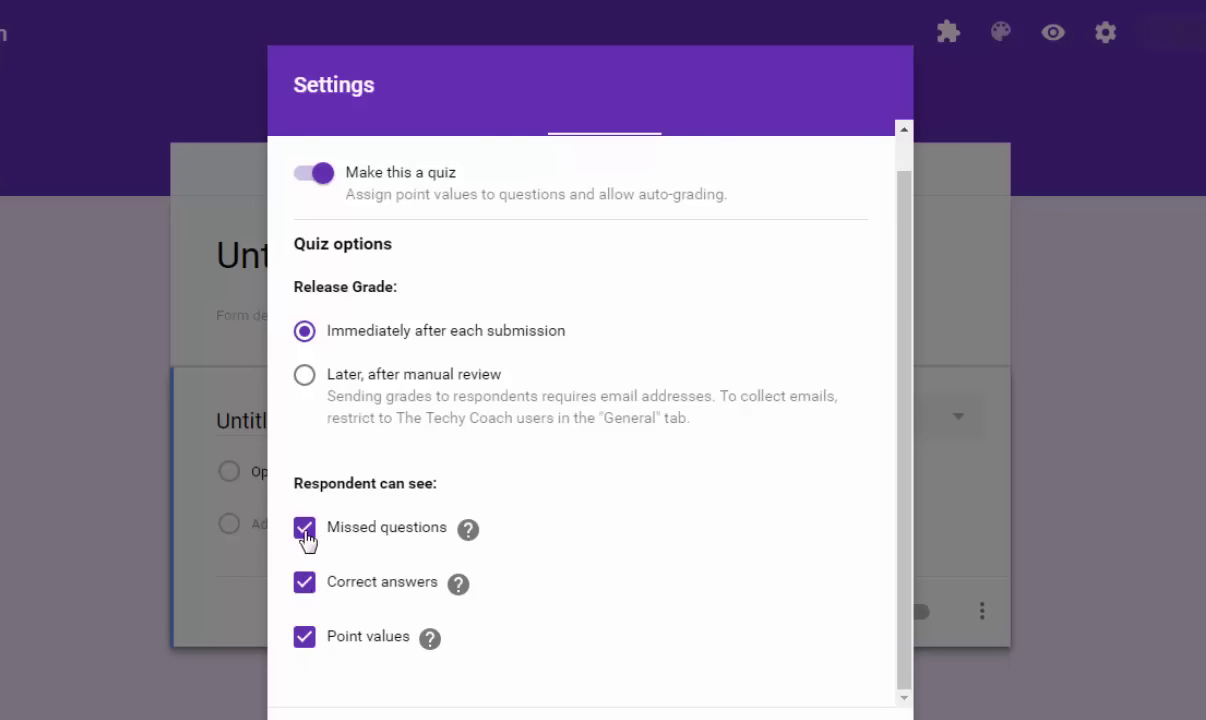
{"action": "left_click", "coordinate": [304, 582]}
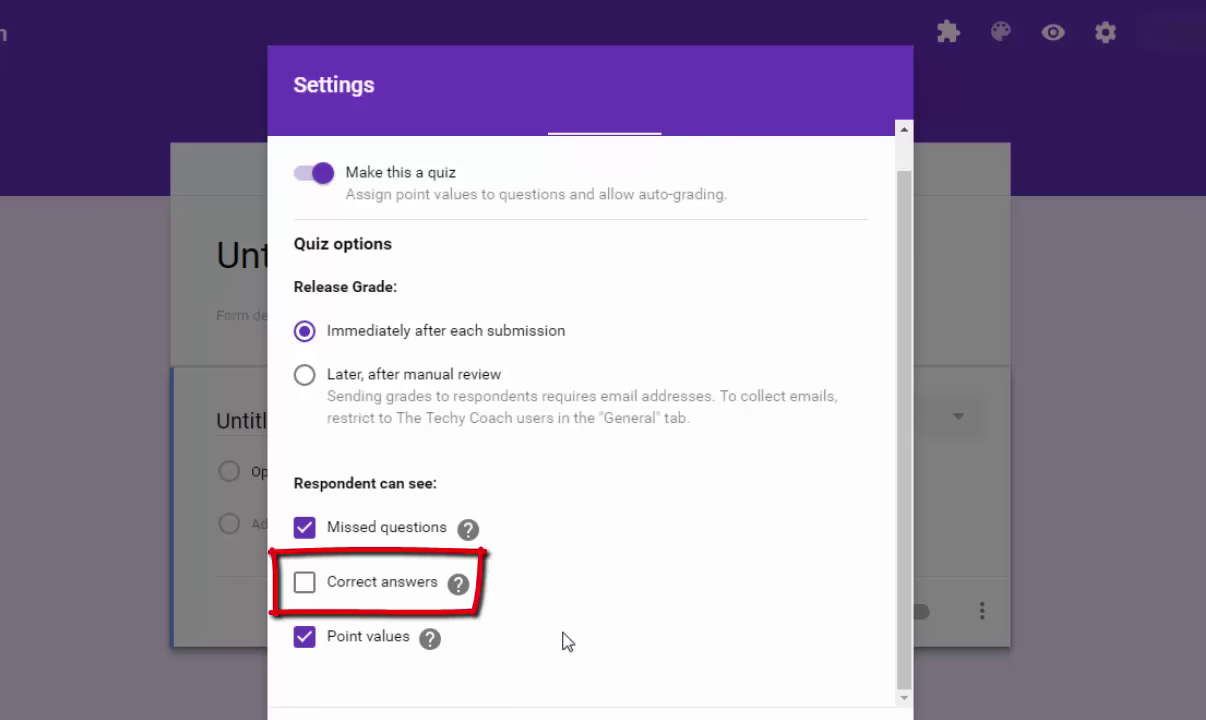
{"action": "scroll", "coordinate": [654, 436], "scroll_direction": "up", "scroll_amount": 1}
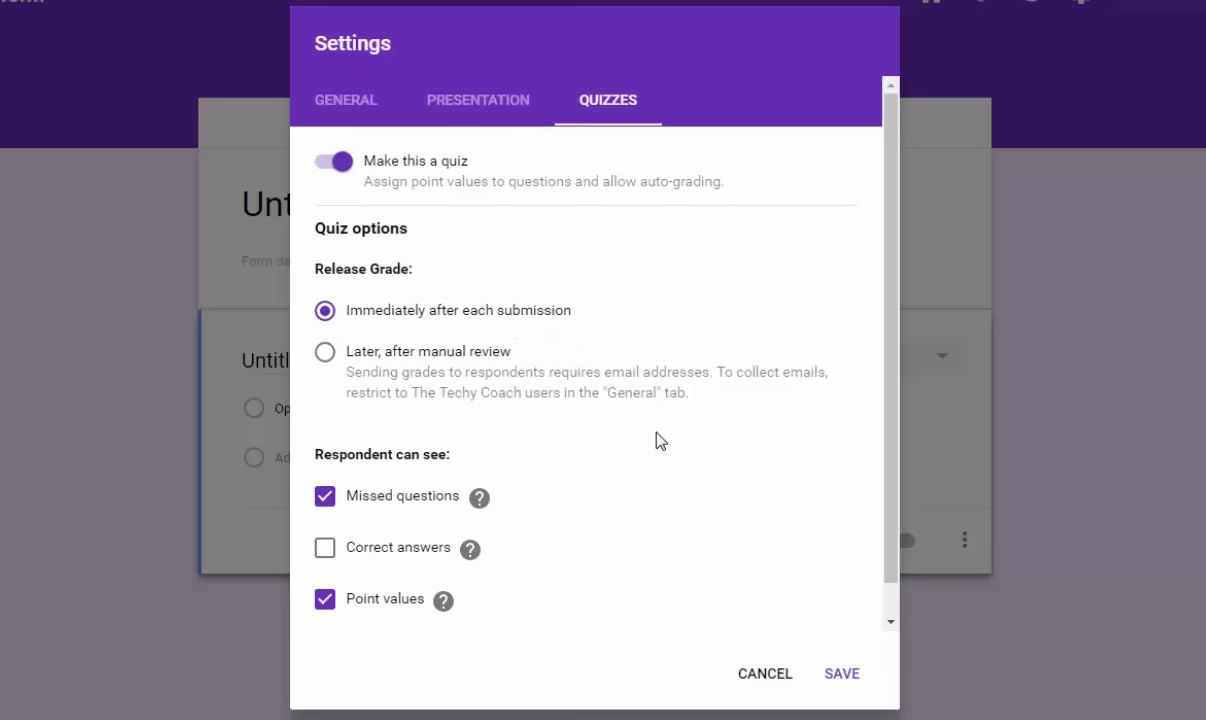
Step: Save quiz settings, then key Oklahoma City as the 1-point correct answer for Oklahoma's capital
{"action": "left_click", "coordinate": [842, 675]}
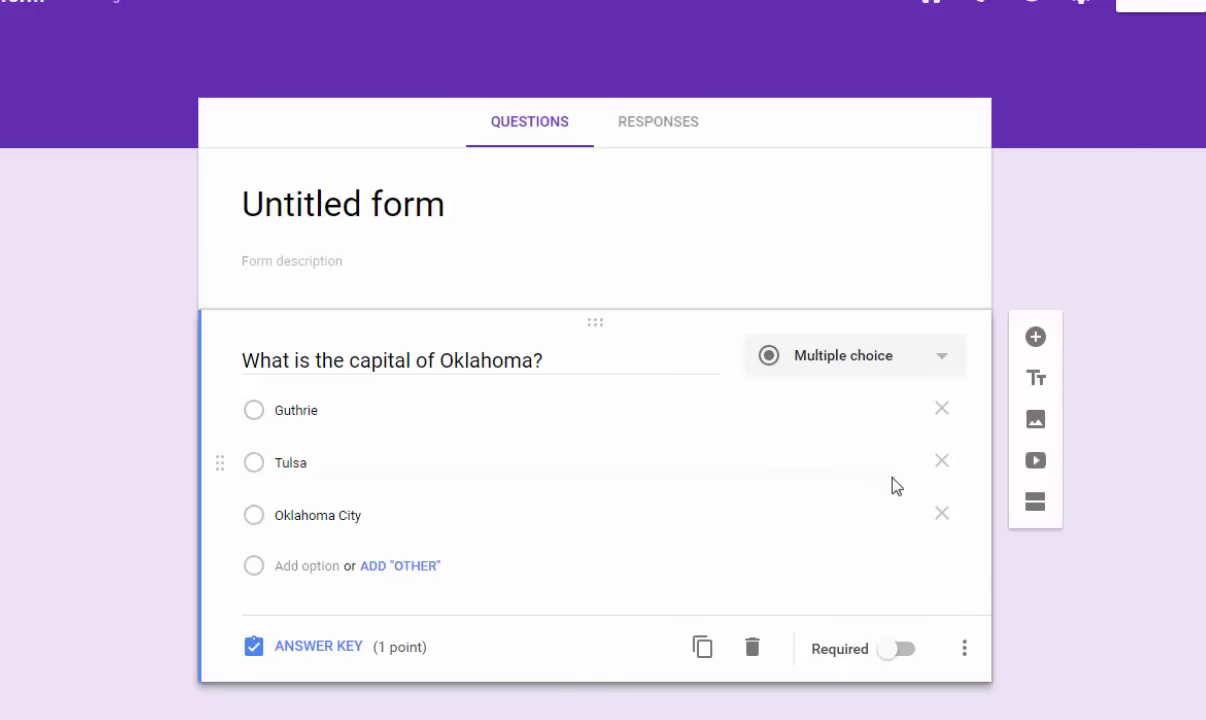
{"action": "left_click", "coordinate": [283, 646]}
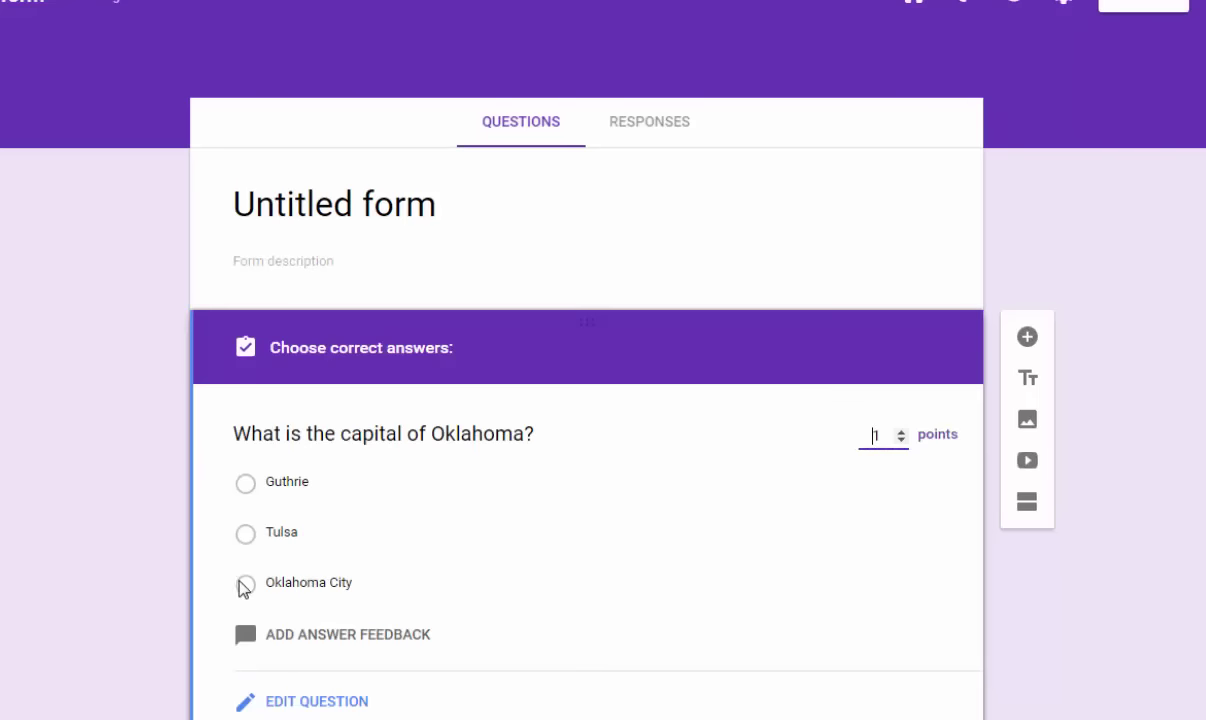
{"action": "left_click", "coordinate": [247, 586]}
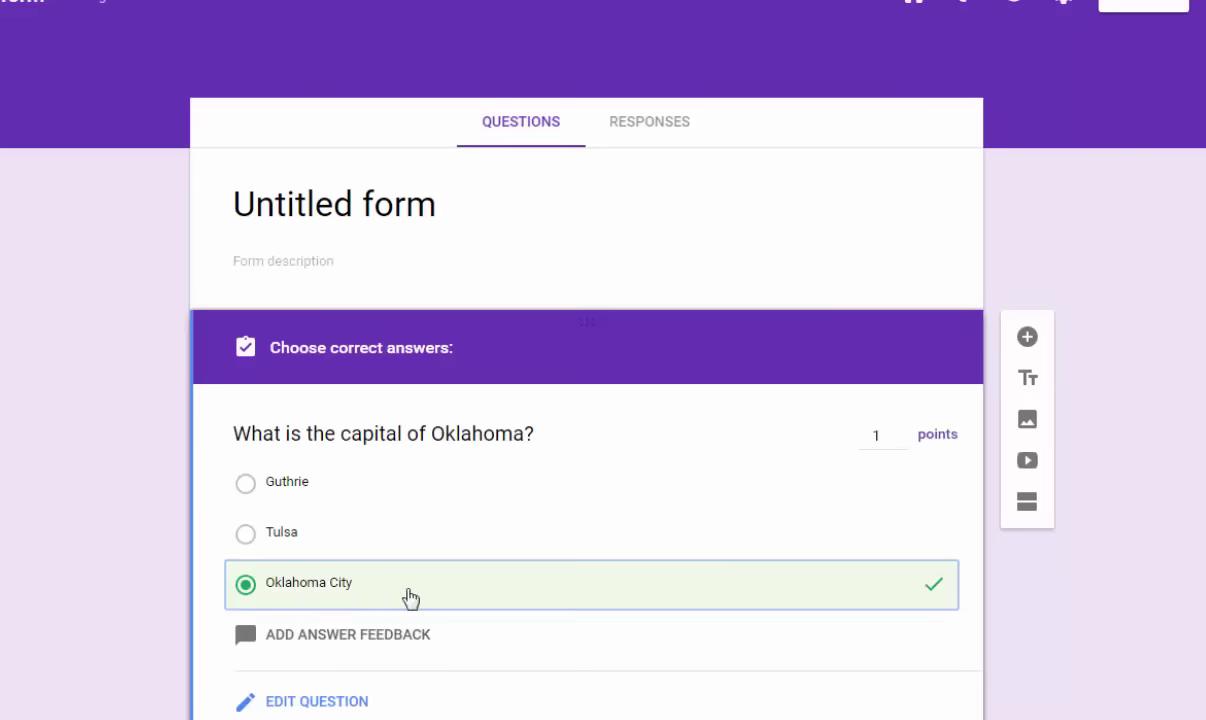
{"action": "double_click", "coordinate": [878, 436]}
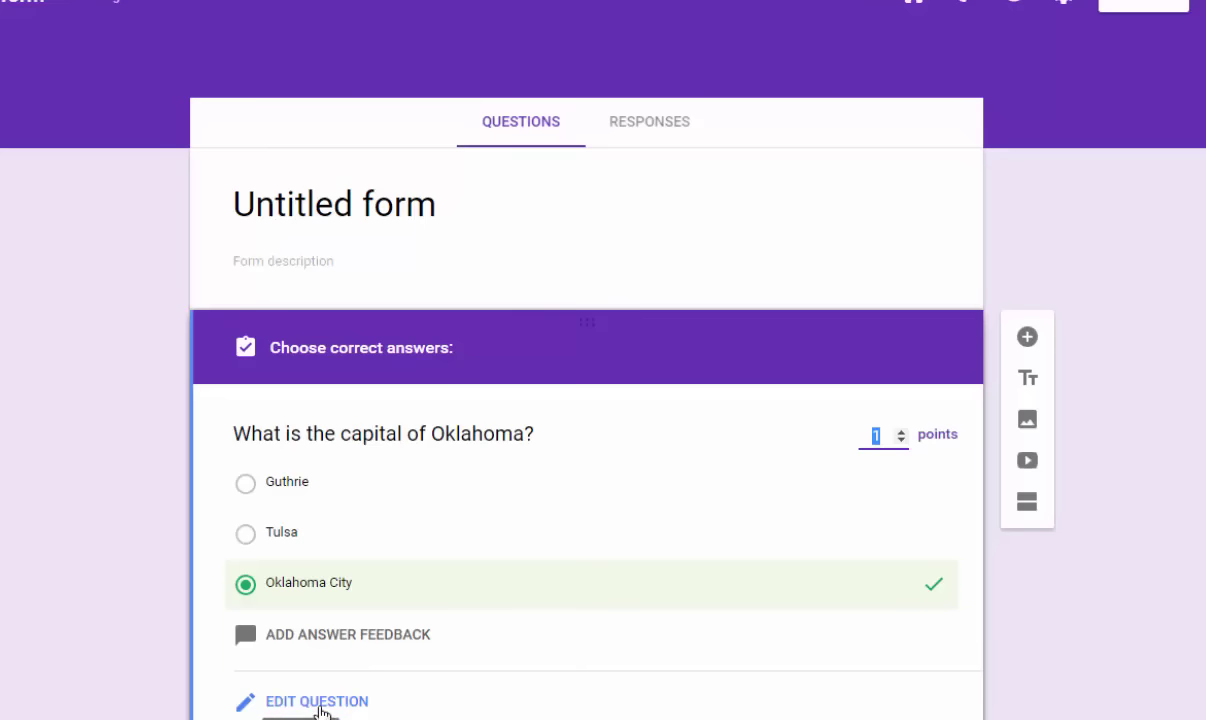
{"action": "left_click", "coordinate": [318, 701]}
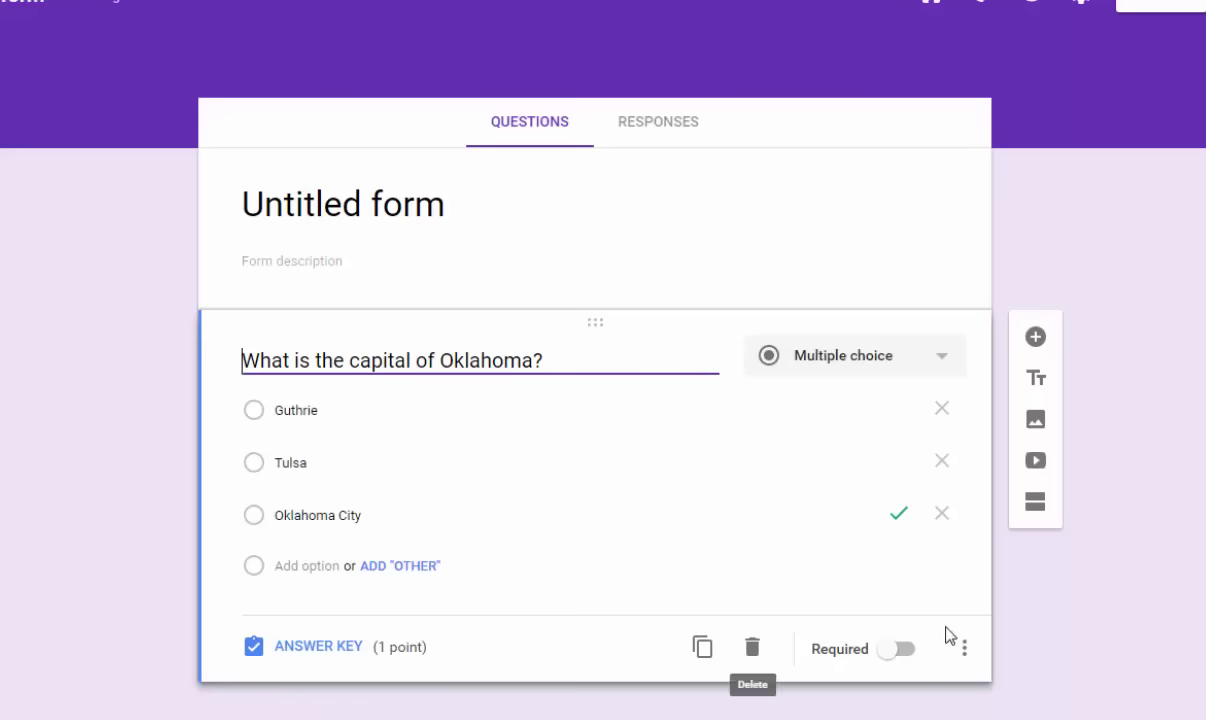
Step: Add the question 'What is the capital of Kansas?' with choices Topeka and Kansas City
{"action": "left_click", "coordinate": [1037, 339]}
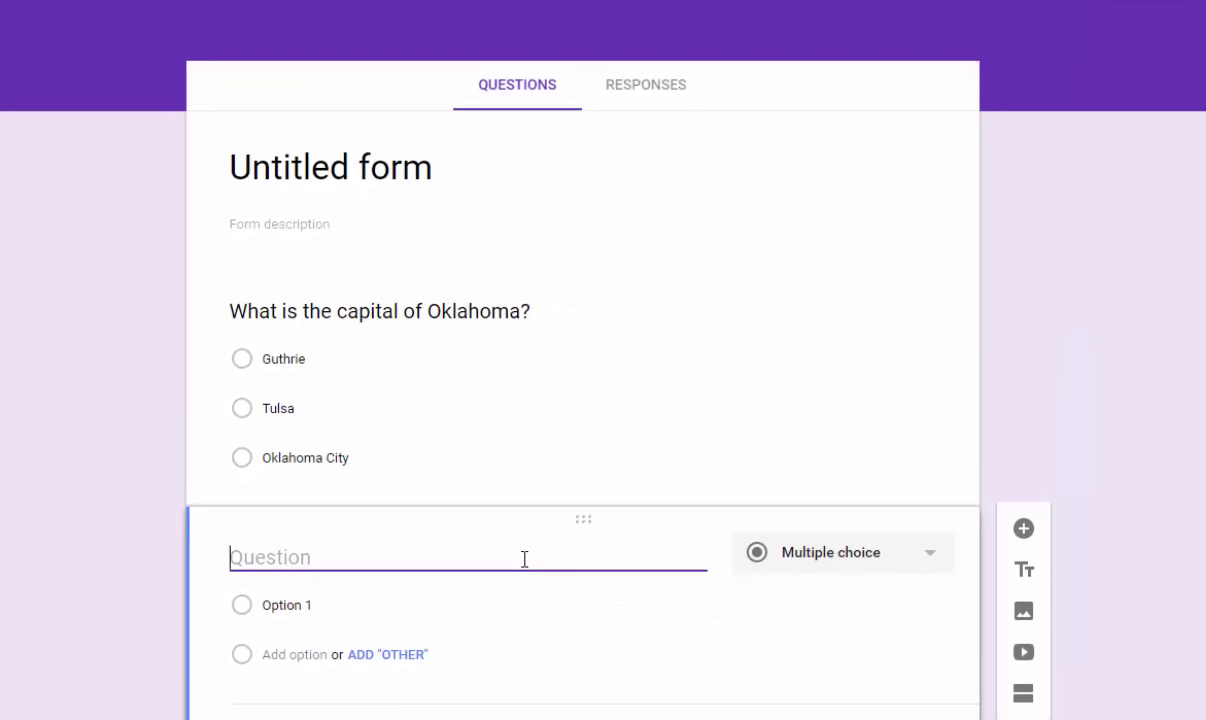
{"action": "type", "text": "What is the c"}
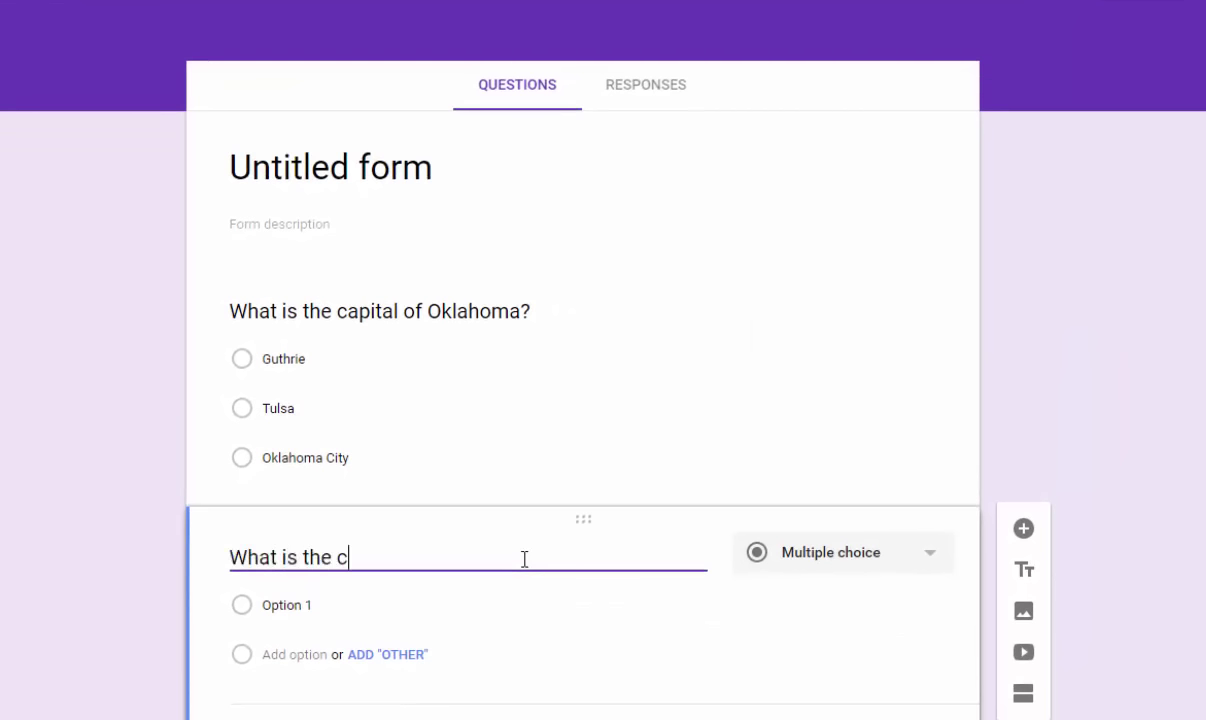
{"action": "type", "text": "apital of Kans"}
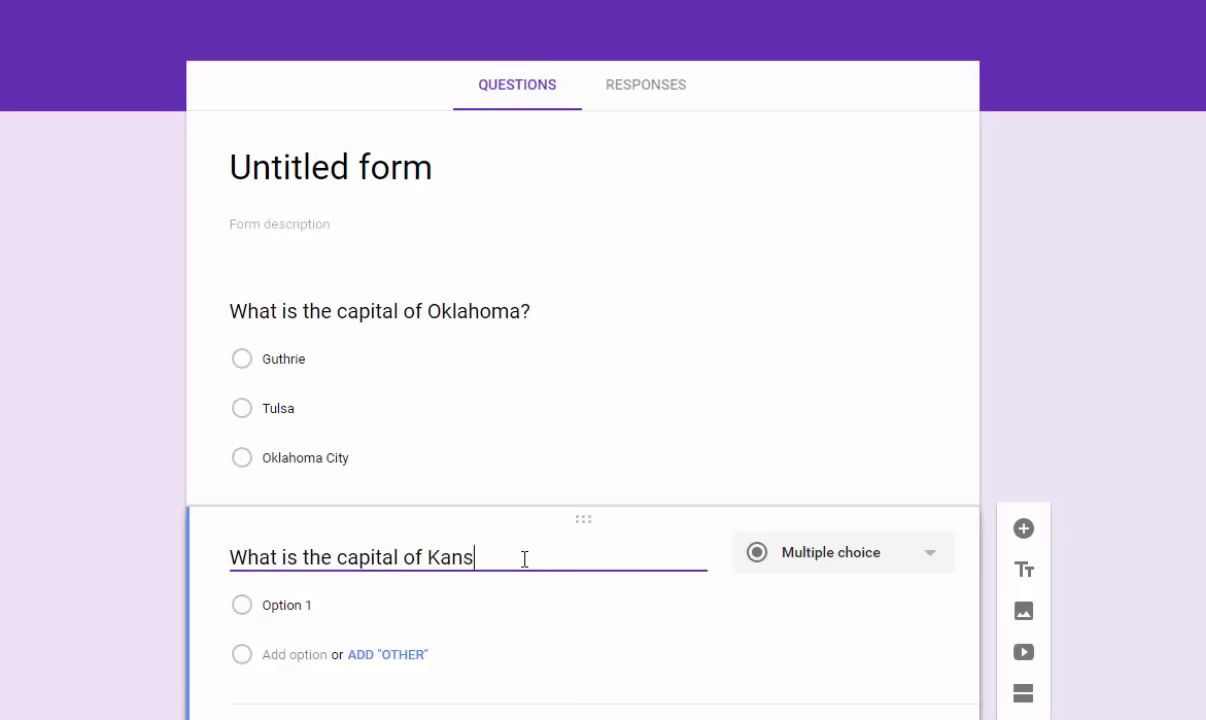
{"action": "type", "text": "as?"}
{"action": "left_click", "coordinate": [311, 603]}
{"action": "type", "text": "Topeka"}
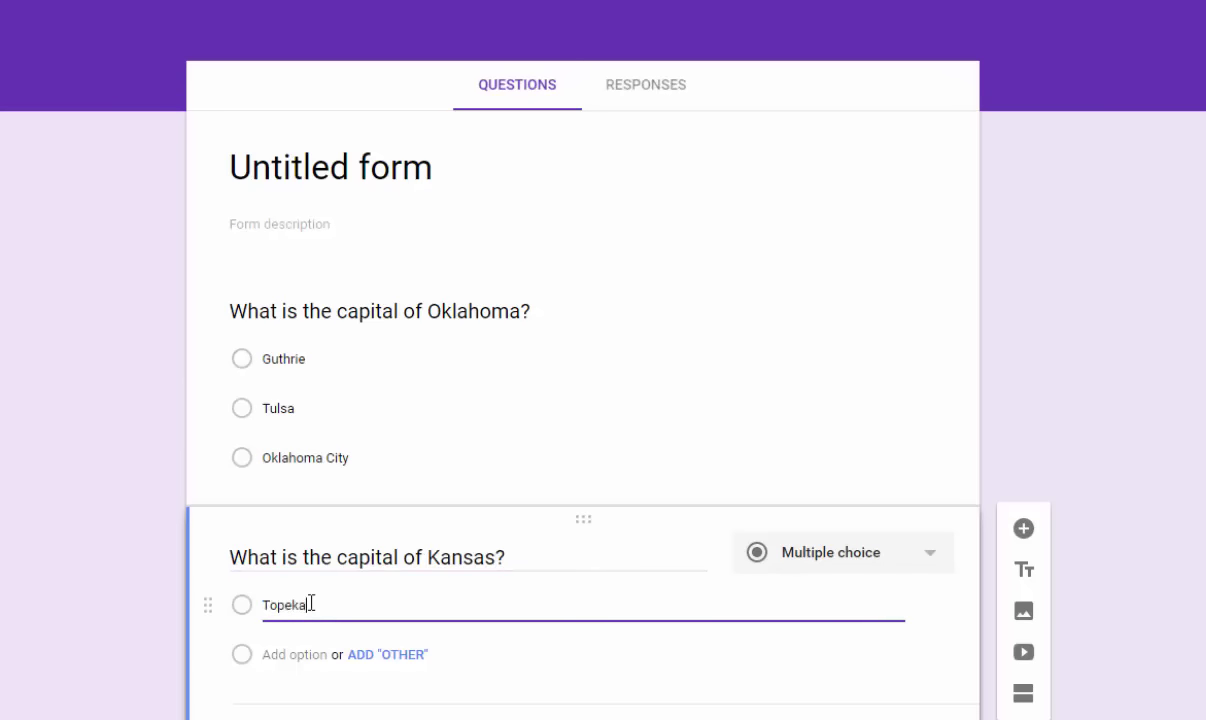
{"action": "key", "text": "Return"}
{"action": "type", "text": "Kansas City"}
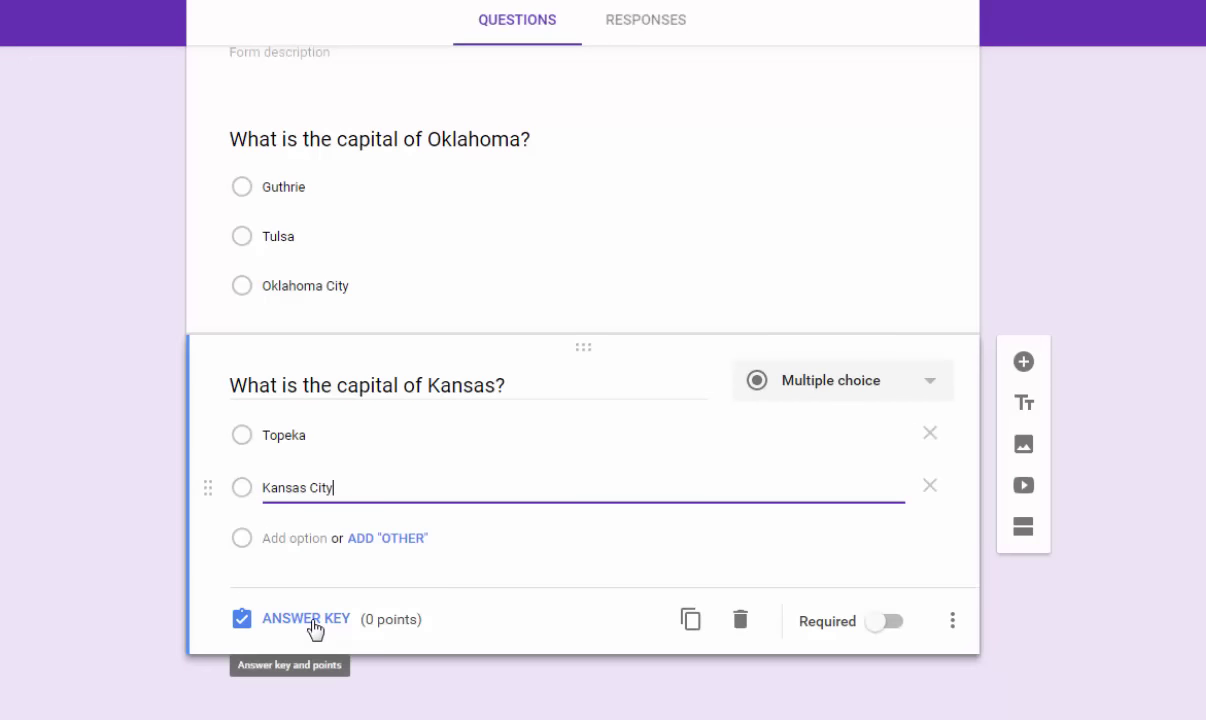
Step: Key Topeka as the correct answer, worth 1 point
{"action": "left_click", "coordinate": [313, 627]}
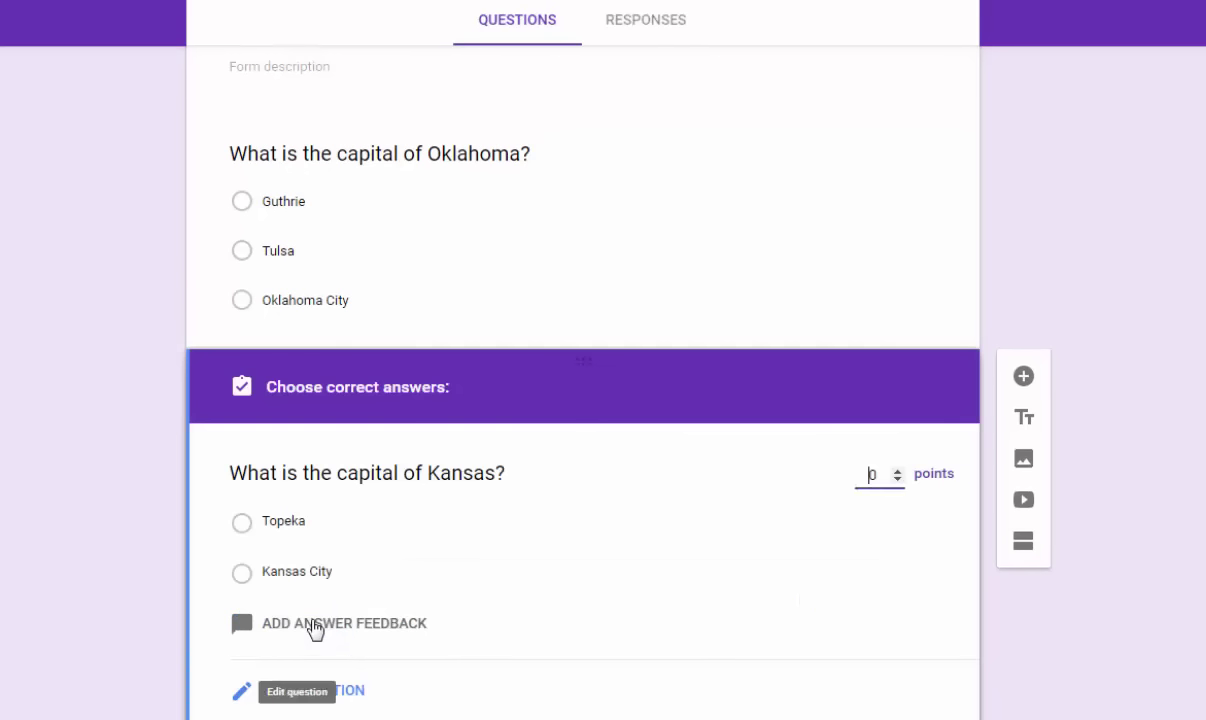
{"action": "left_click", "coordinate": [243, 523]}
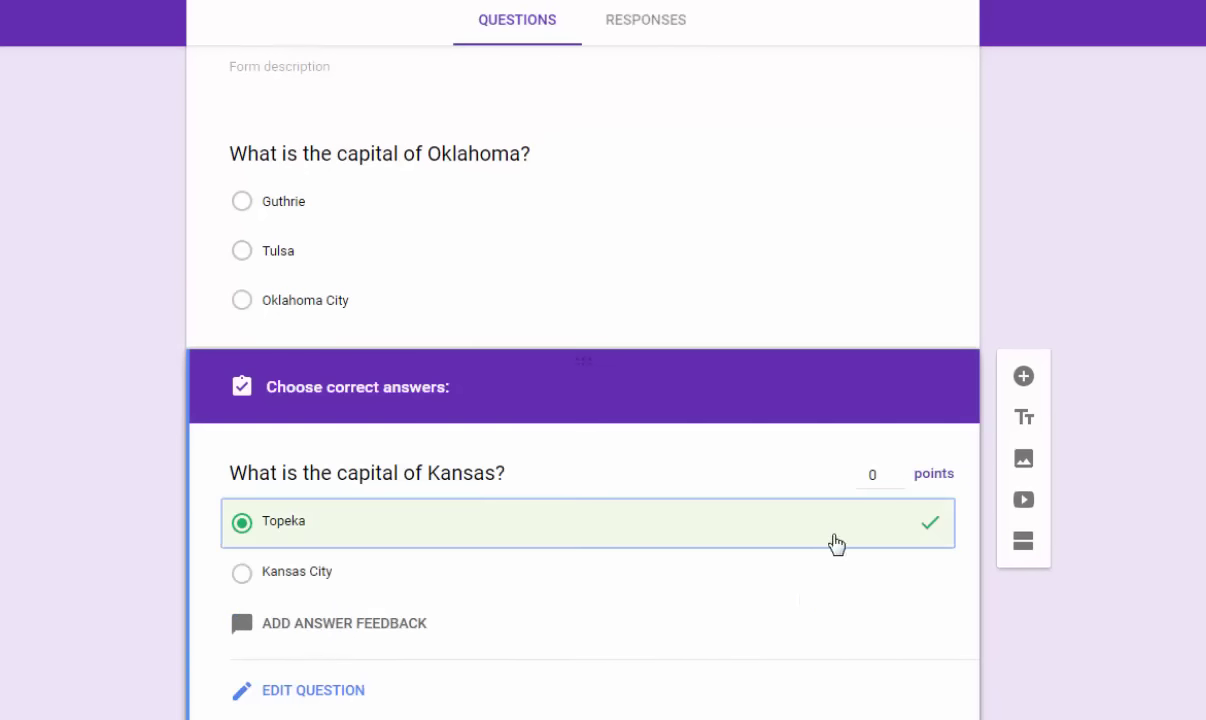
{"action": "left_click", "coordinate": [874, 476]}
{"action": "type", "text": "1"}
{"action": "left_click", "coordinate": [350, 689]}
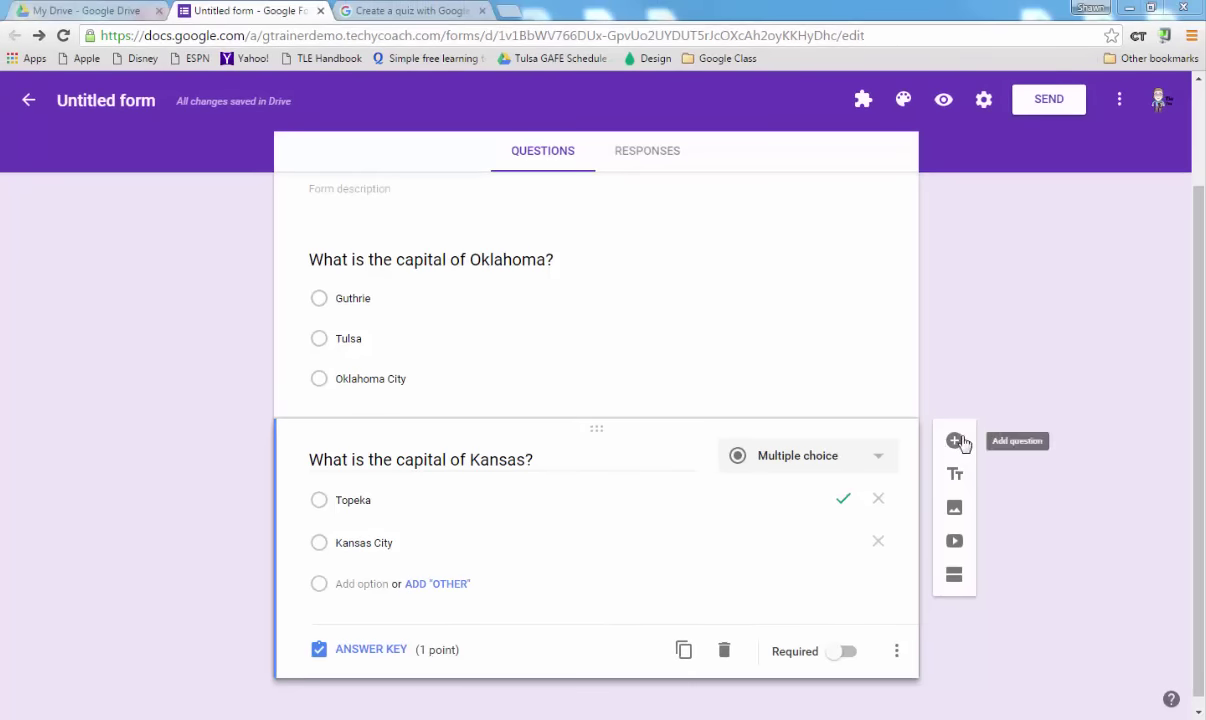
Step: Add a short-answer 'Name' question and move it above the capital questions
{"action": "left_click", "coordinate": [955, 441]}
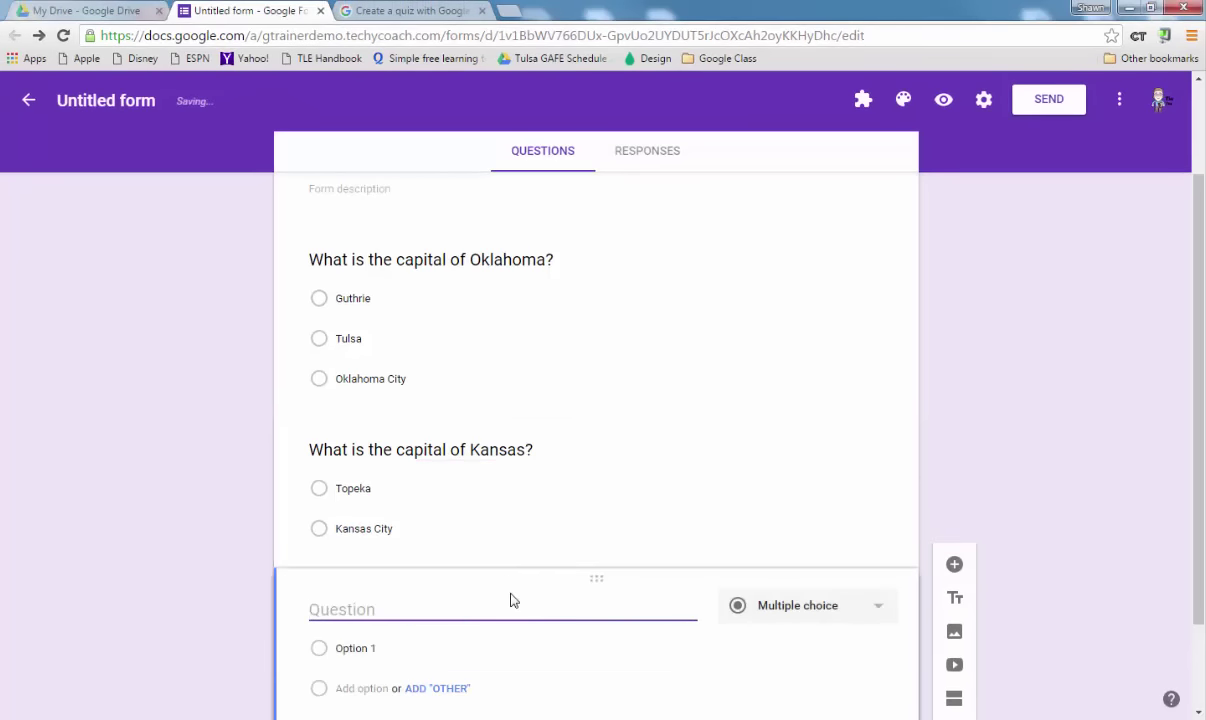
{"action": "type", "text": "Name"}
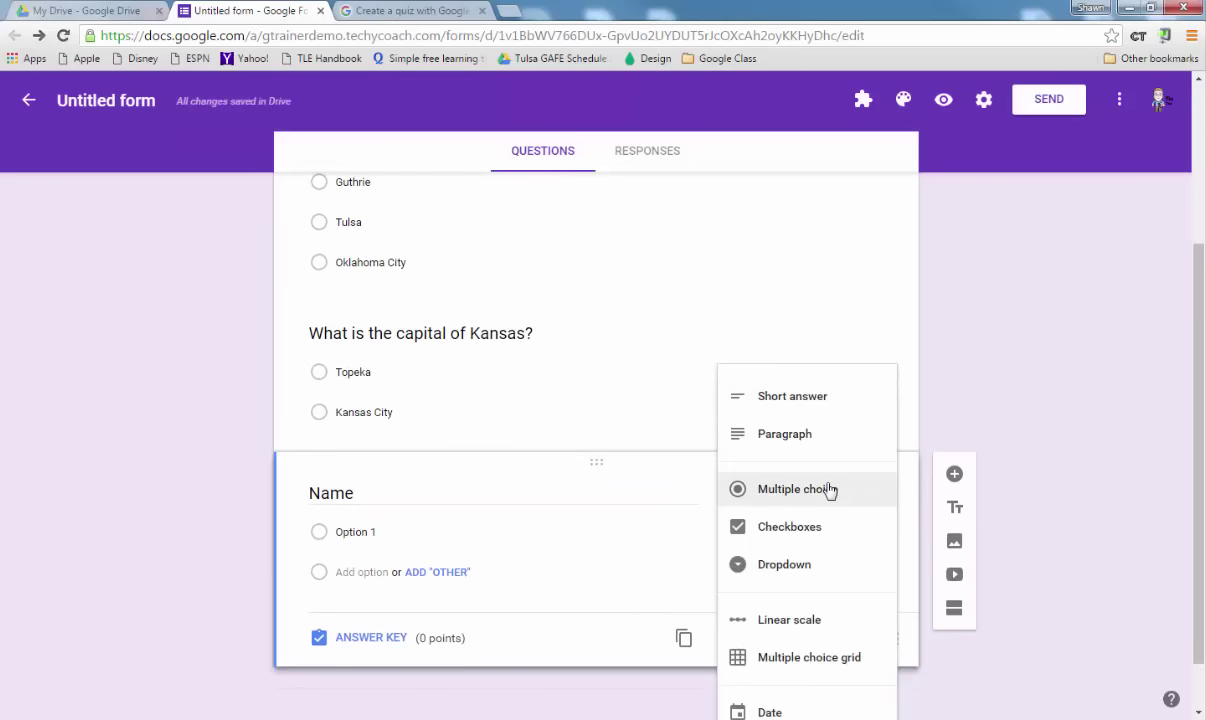
{"action": "left_click", "coordinate": [767, 398]}
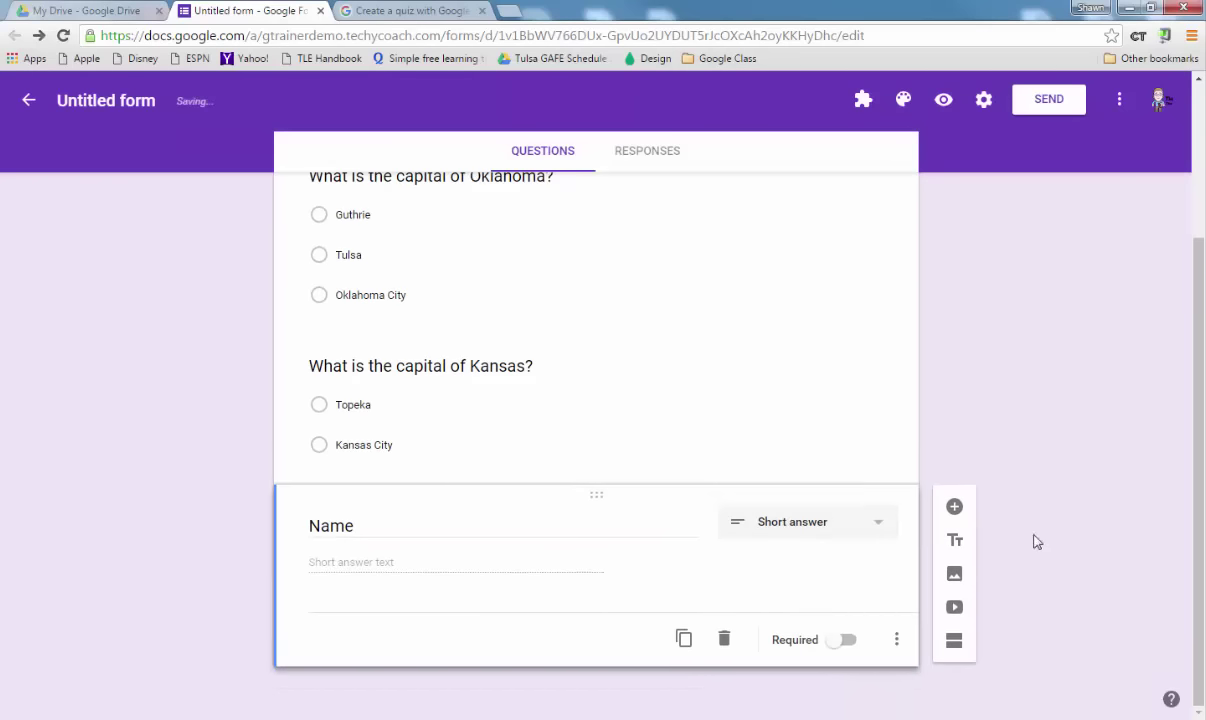
{"action": "left_click_drag", "start_coordinate": [598, 497], "coordinate": [614, 221]}
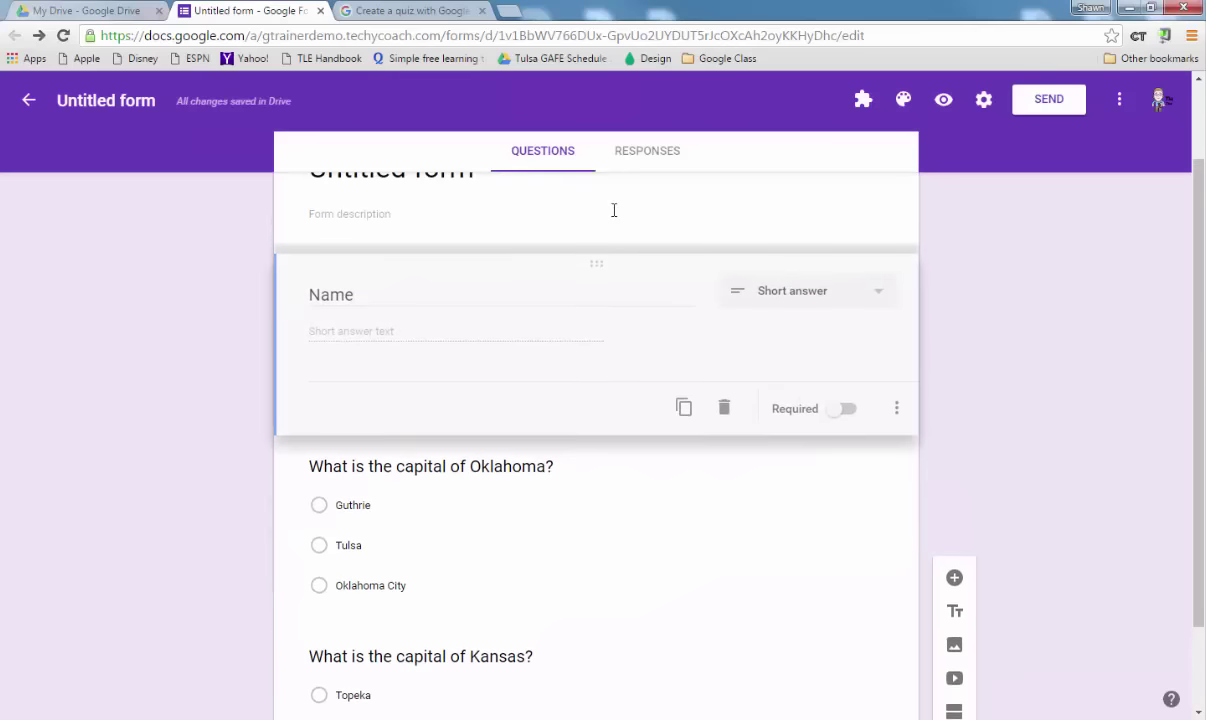
Step: Rename the form title to 'Sample Test'
{"action": "scroll", "coordinate": [1049, 489], "scroll_direction": "up", "scroll_amount": 1}
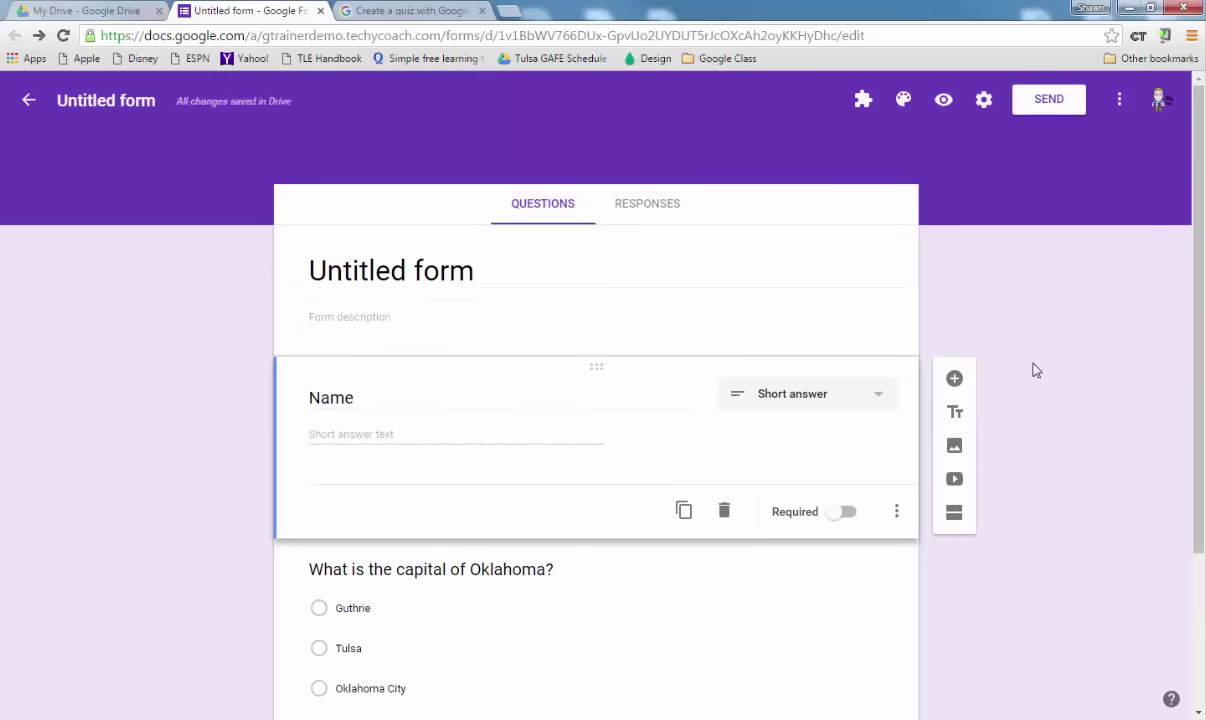
{"action": "double_click", "coordinate": [408, 274]}
{"action": "key", "text": "Delete"}
{"action": "key", "text": "Delete"}
{"action": "key", "text": "Delete"}
{"action": "key", "text": "Delete"}
{"action": "key", "text": "Delete"}
{"action": "key", "text": "Delete"}
{"action": "type", "text": "Sample Test"}
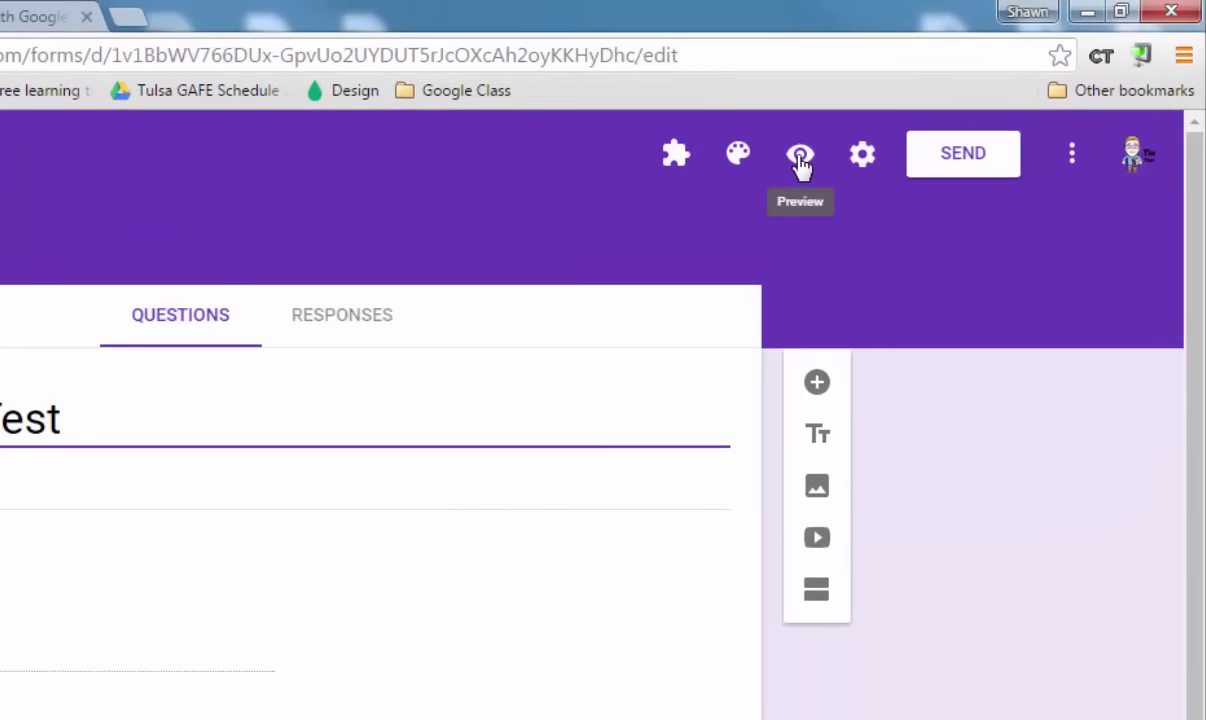
Step: Submit a first test response named Test 1, answering Tulsa and Topeka
{"action": "left_click", "coordinate": [801, 160]}
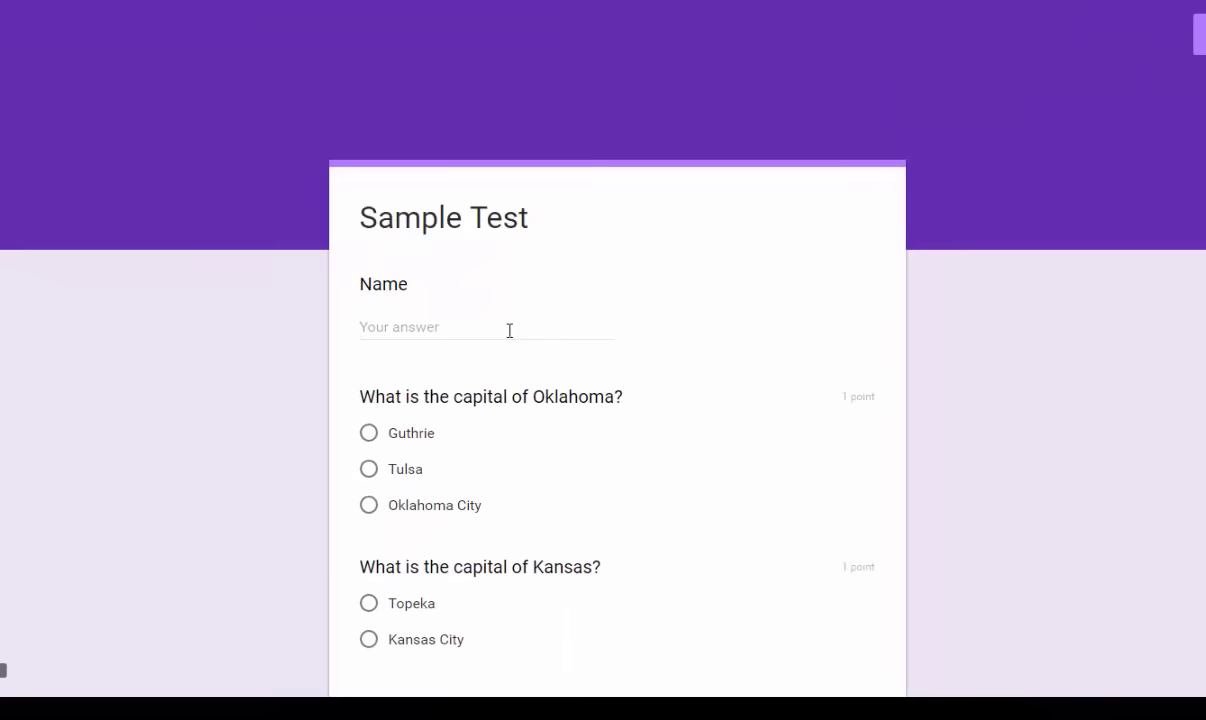
{"action": "left_click", "coordinate": [509, 330]}
{"action": "type", "text": "Test 1"}
{"action": "left_click", "coordinate": [369, 470]}
{"action": "left_click", "coordinate": [369, 604]}
{"action": "scroll", "coordinate": [573, 619], "scroll_direction": "down", "scroll_amount": 2}
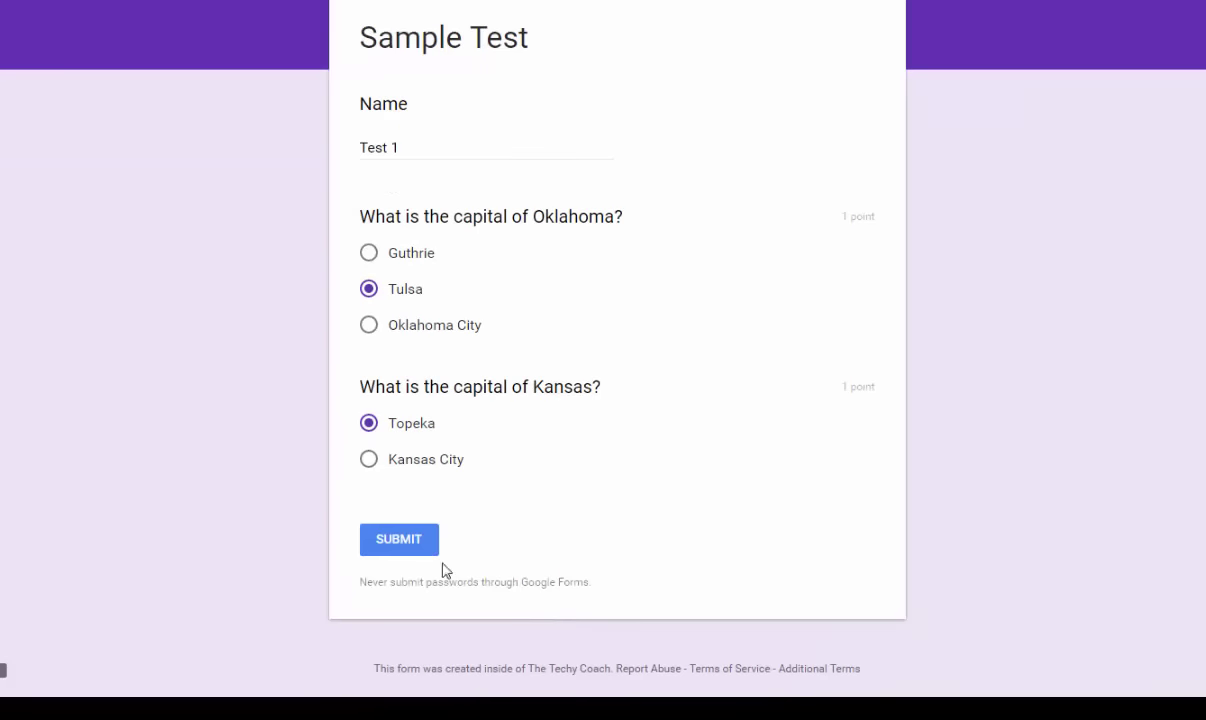
{"action": "left_click", "coordinate": [420, 552]}
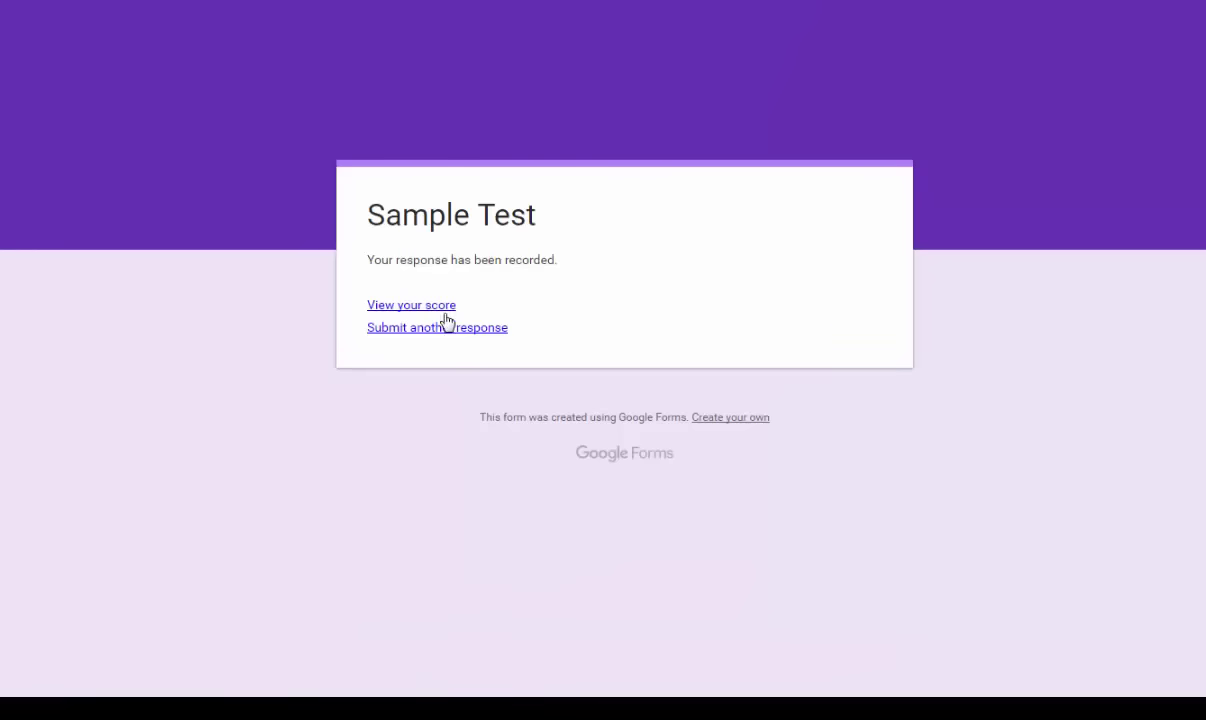
Step: Submit a second response, Test 2, answering Oklahoma City and Topeka
{"action": "left_click", "coordinate": [476, 334]}
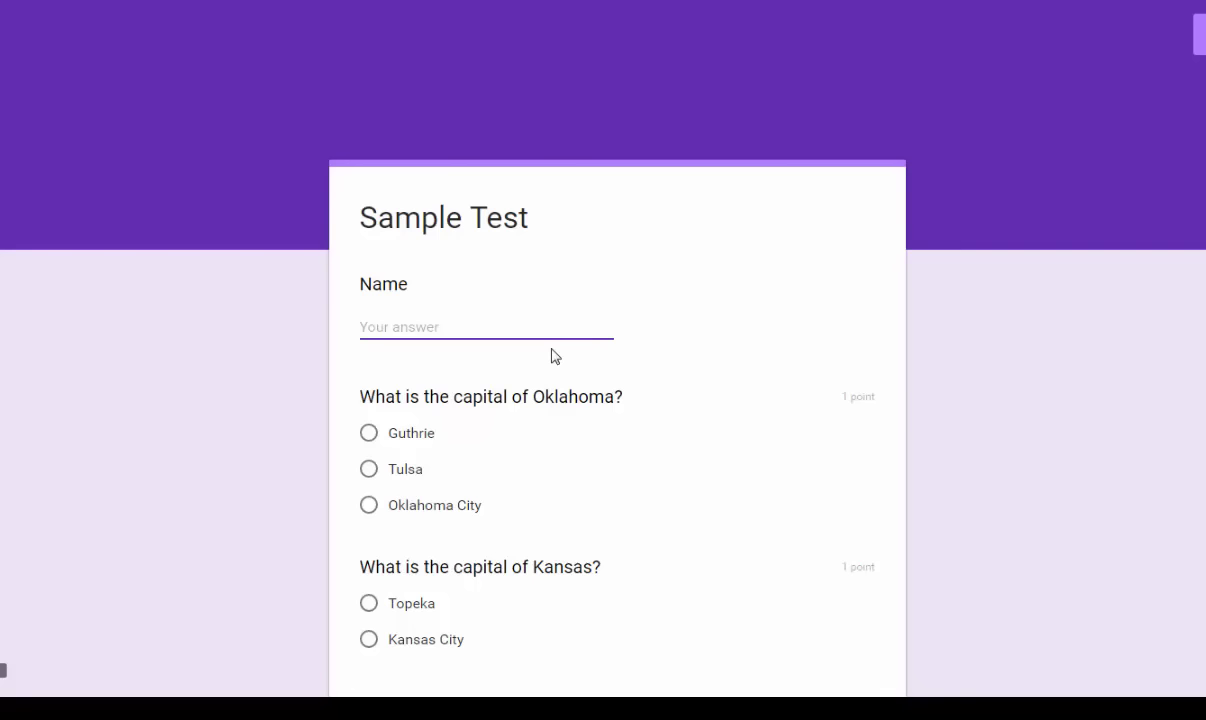
{"action": "type", "text": "Test 2"}
{"action": "left_click", "coordinate": [369, 434]}
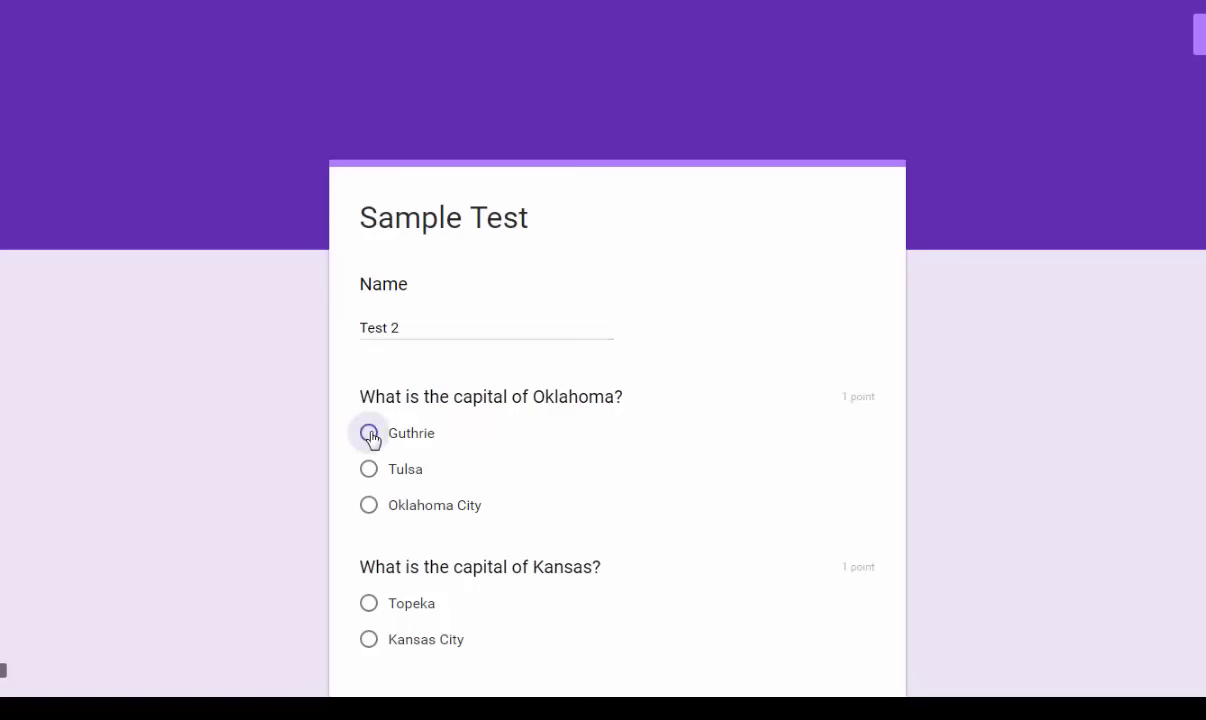
{"action": "left_click", "coordinate": [368, 504]}
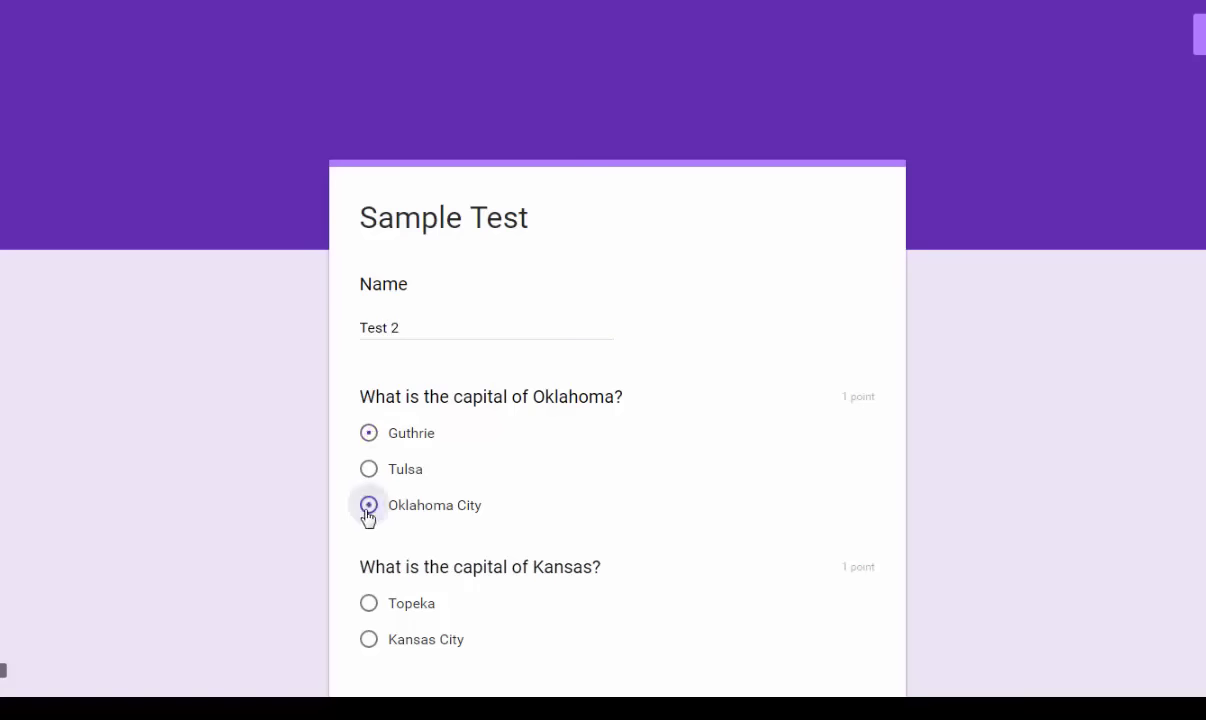
{"action": "left_click", "coordinate": [370, 605]}
{"action": "scroll", "coordinate": [511, 577], "scroll_direction": "down", "scroll_amount": 2}
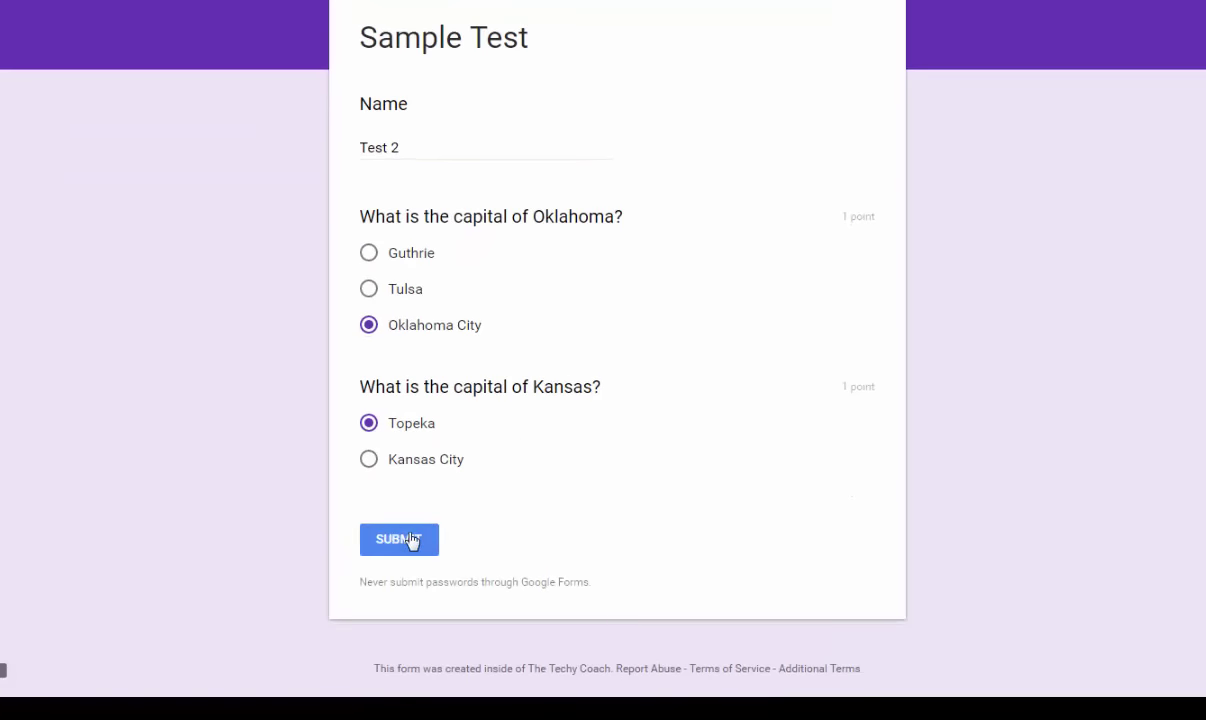
{"action": "left_click", "coordinate": [410, 540]}
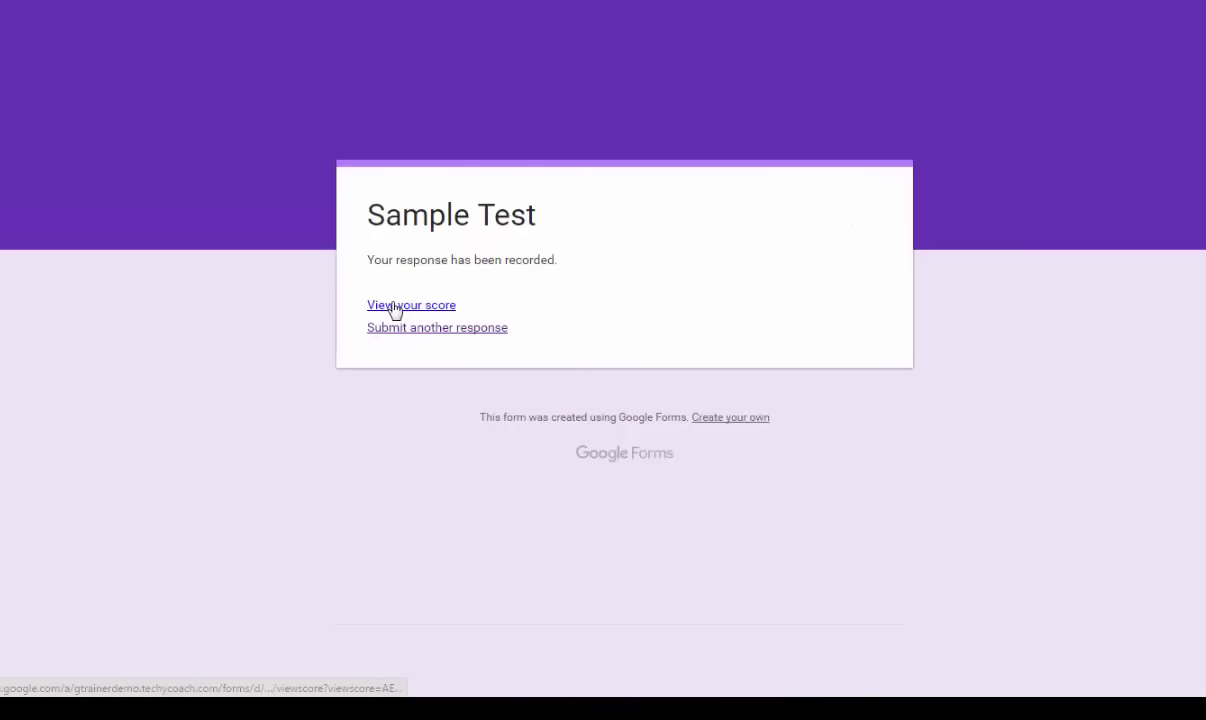
Step: Open Test 2's score page, showing 2/2 with both answers marked correct
{"action": "left_click", "coordinate": [427, 311]}
{"action": "scroll", "coordinate": [930, 417], "scroll_direction": "down", "scroll_amount": 3}
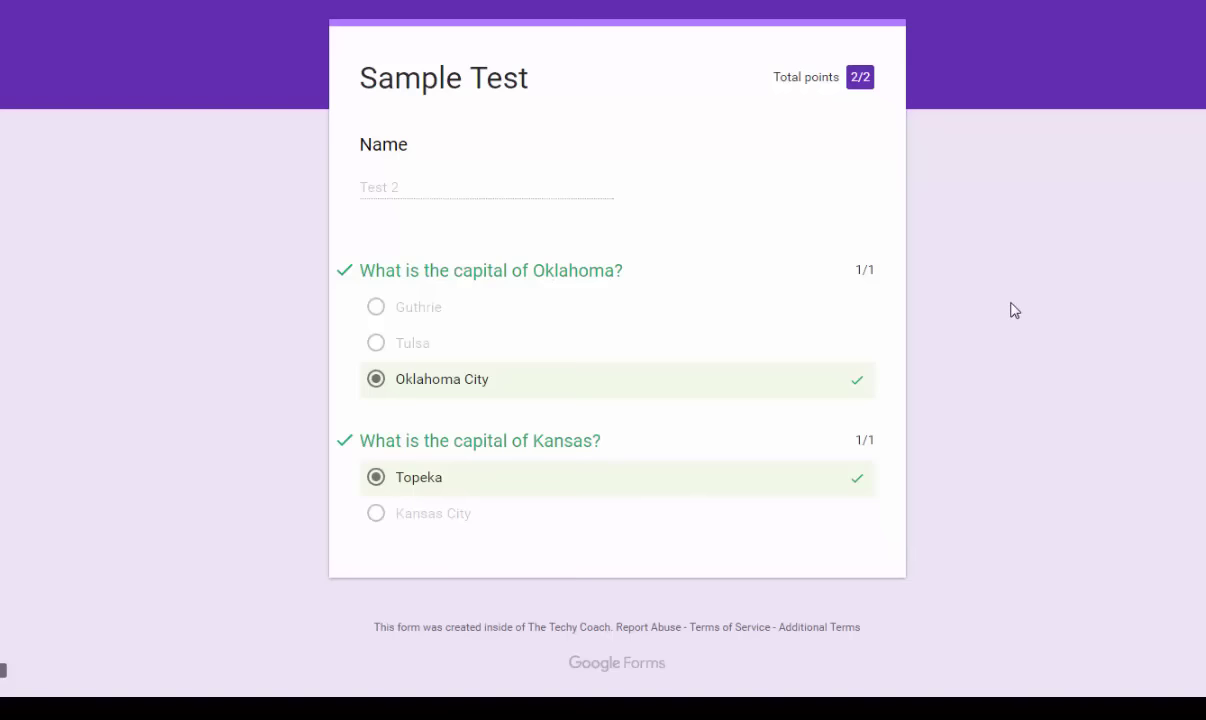
{"action": "scroll", "coordinate": [1015, 310], "scroll_direction": "up", "scroll_amount": 2}
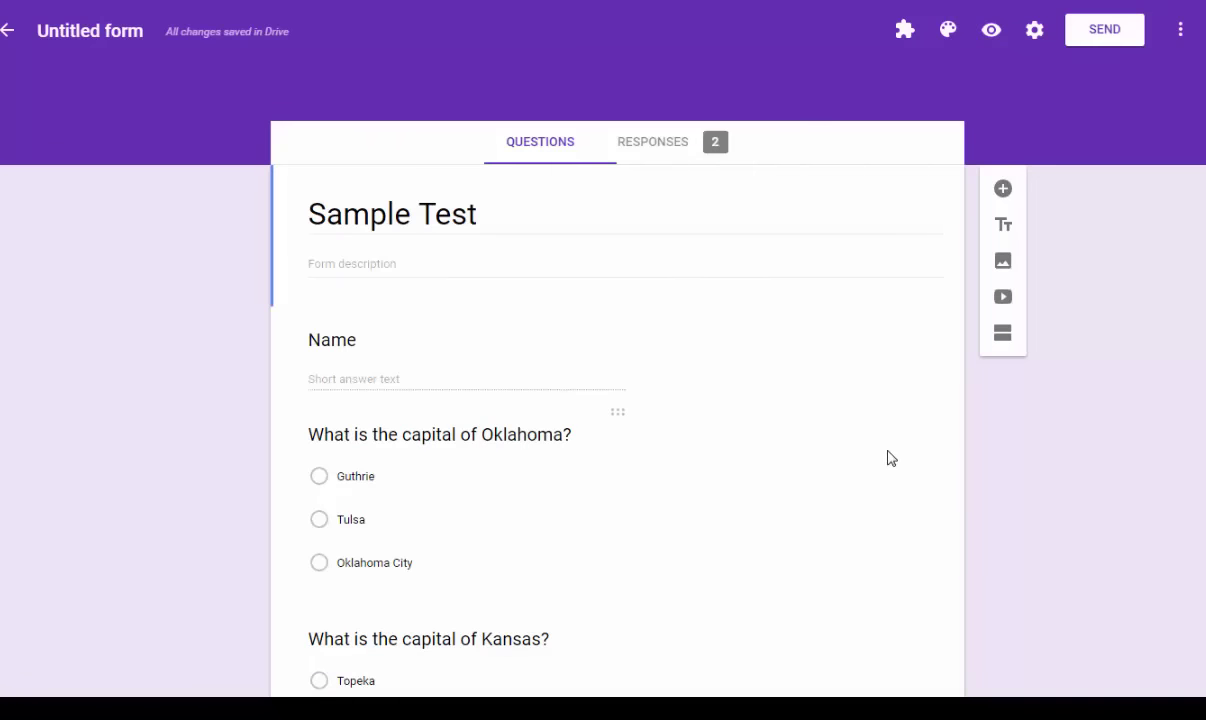
Step: View the Responses summary chart of quiz points
{"action": "left_click", "coordinate": [650, 150]}
{"action": "scroll", "coordinate": [1031, 485], "scroll_direction": "down", "scroll_amount": 1}
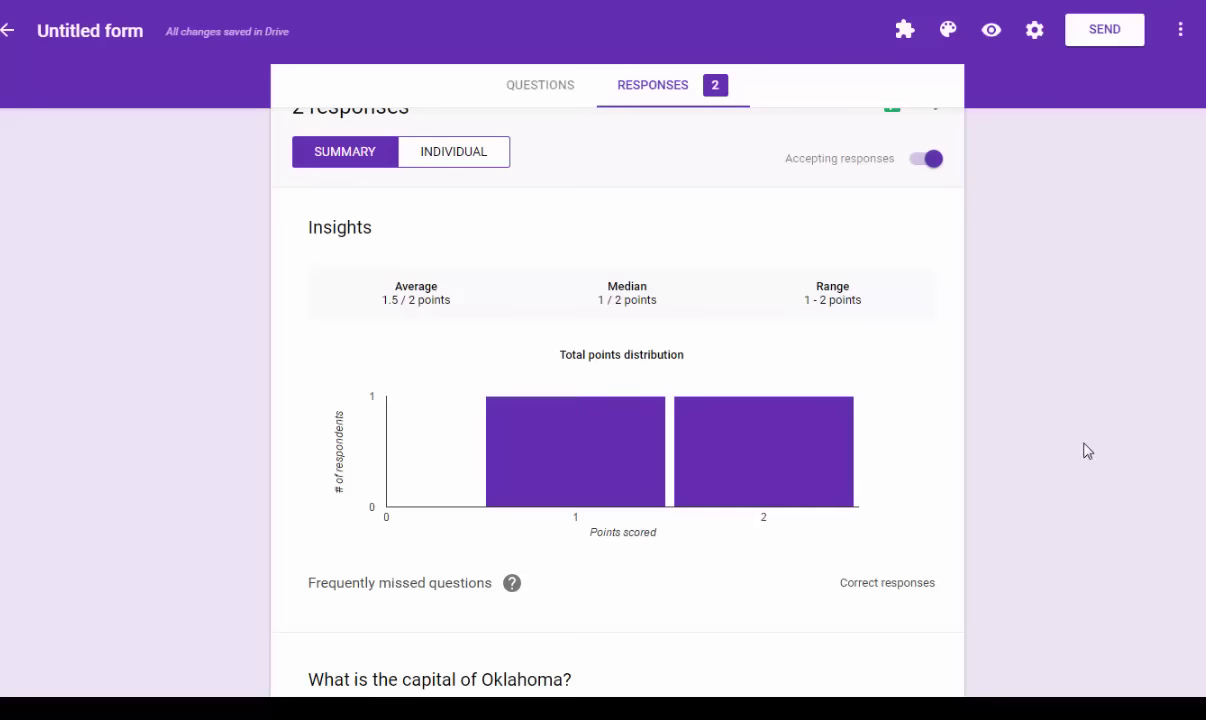
{"action": "mouse_move", "coordinate": [628, 441]}
{"action": "mouse_move", "coordinate": [724, 455]}
Step: Review Test 1's individual result of 1/2
{"action": "left_click", "coordinate": [487, 151]}
{"action": "scroll", "coordinate": [616, 388], "scroll_direction": "down", "scroll_amount": 2}
{"action": "scroll", "coordinate": [616, 388], "scroll_direction": "down", "scroll_amount": 2}
{"action": "scroll", "coordinate": [818, 495], "scroll_direction": "up", "scroll_amount": 4}
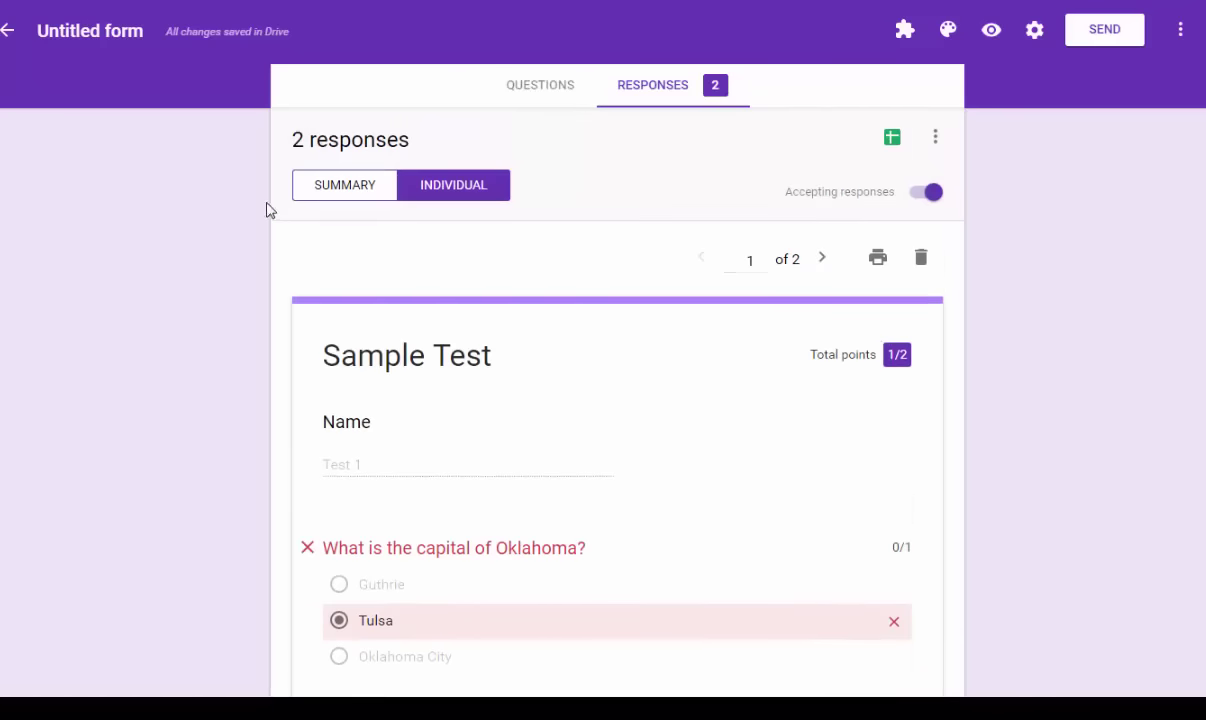
Step: Back in Summary, inspect the Oklahoma question's chart showing 1/3 correct
{"action": "left_click", "coordinate": [336, 187]}
{"action": "scroll", "coordinate": [930, 510], "scroll_direction": "down", "scroll_amount": 1}
{"action": "scroll", "coordinate": [948, 527], "scroll_direction": "down", "scroll_amount": 3}
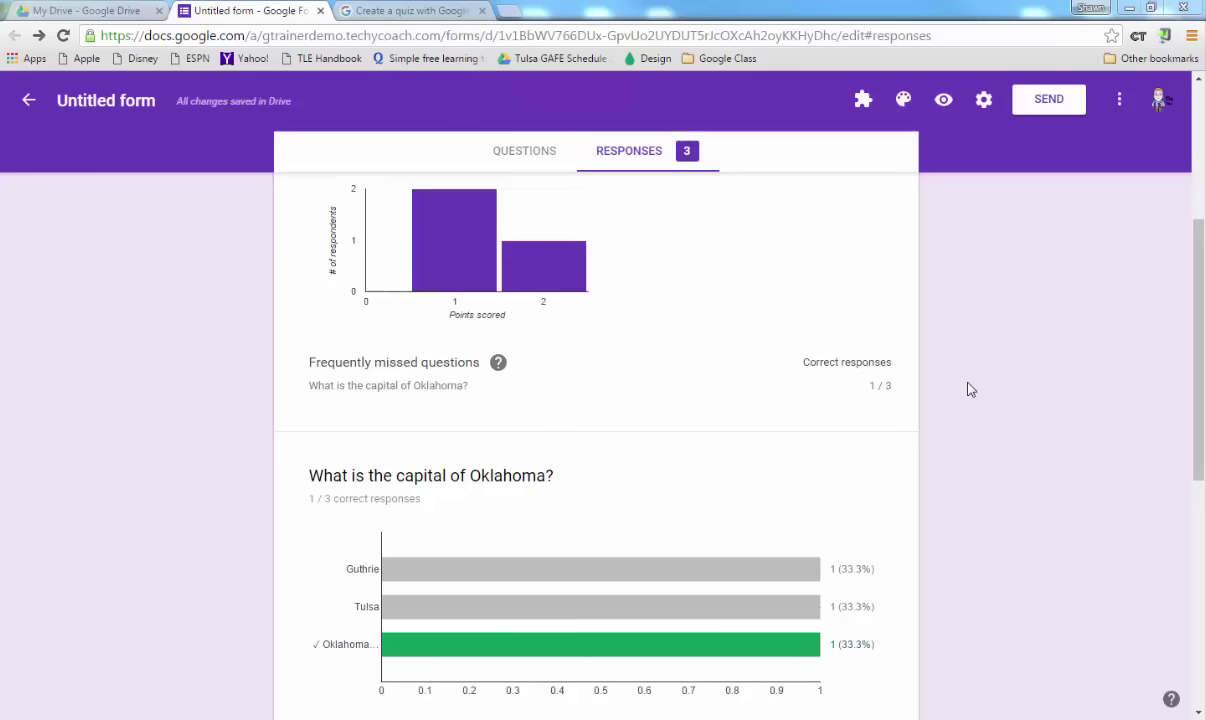
Step: Enable 'Collect email address' in the General settings and save
{"action": "left_click", "coordinate": [984, 100]}
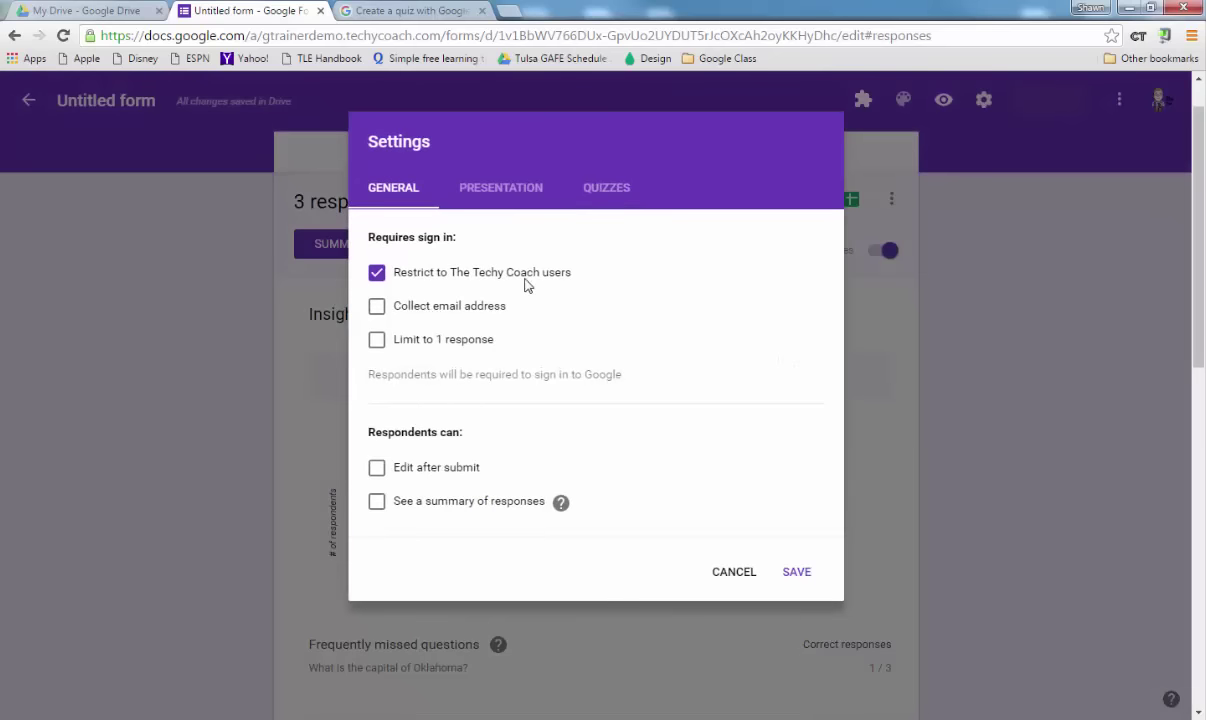
{"action": "left_click", "coordinate": [375, 308]}
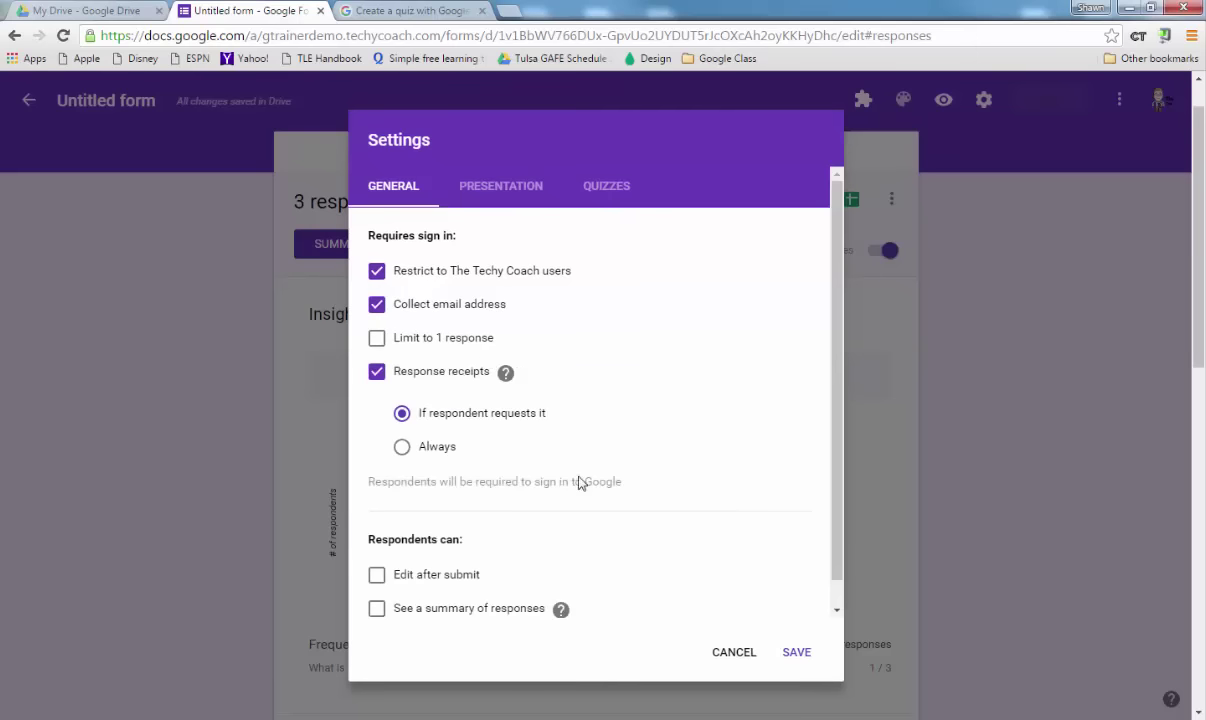
{"action": "left_click", "coordinate": [795, 654]}
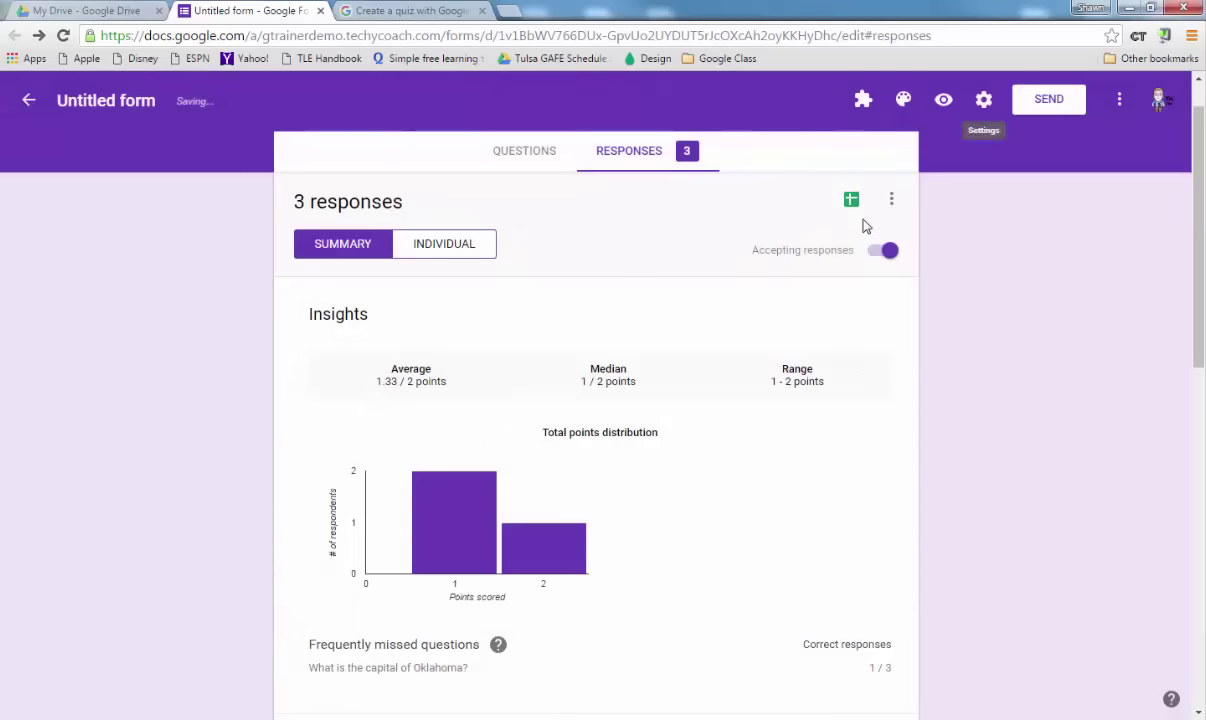
Step: Delete all collected responses, leaving 0
{"action": "left_click", "coordinate": [891, 199]}
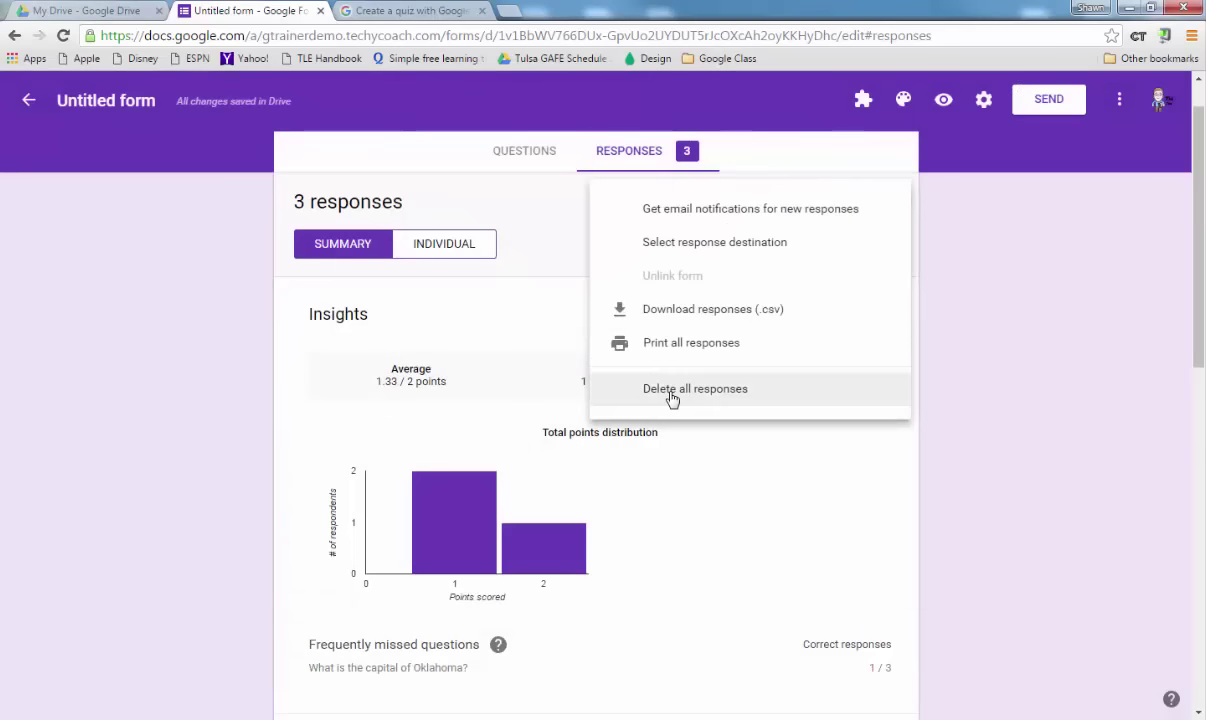
{"action": "left_click", "coordinate": [760, 405]}
{"action": "left_click", "coordinate": [713, 446]}
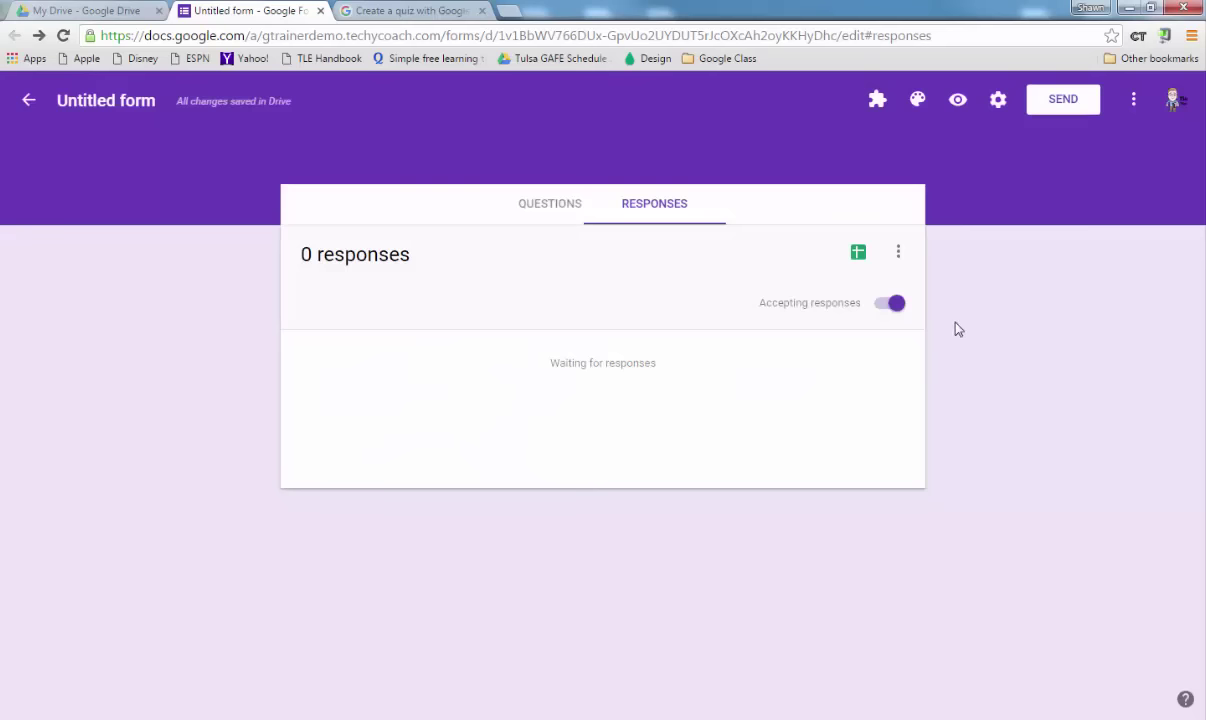
Step: Set quiz grades to release later, after manual review, and save
{"action": "left_click", "coordinate": [999, 104]}
{"action": "left_click", "coordinate": [592, 192]}
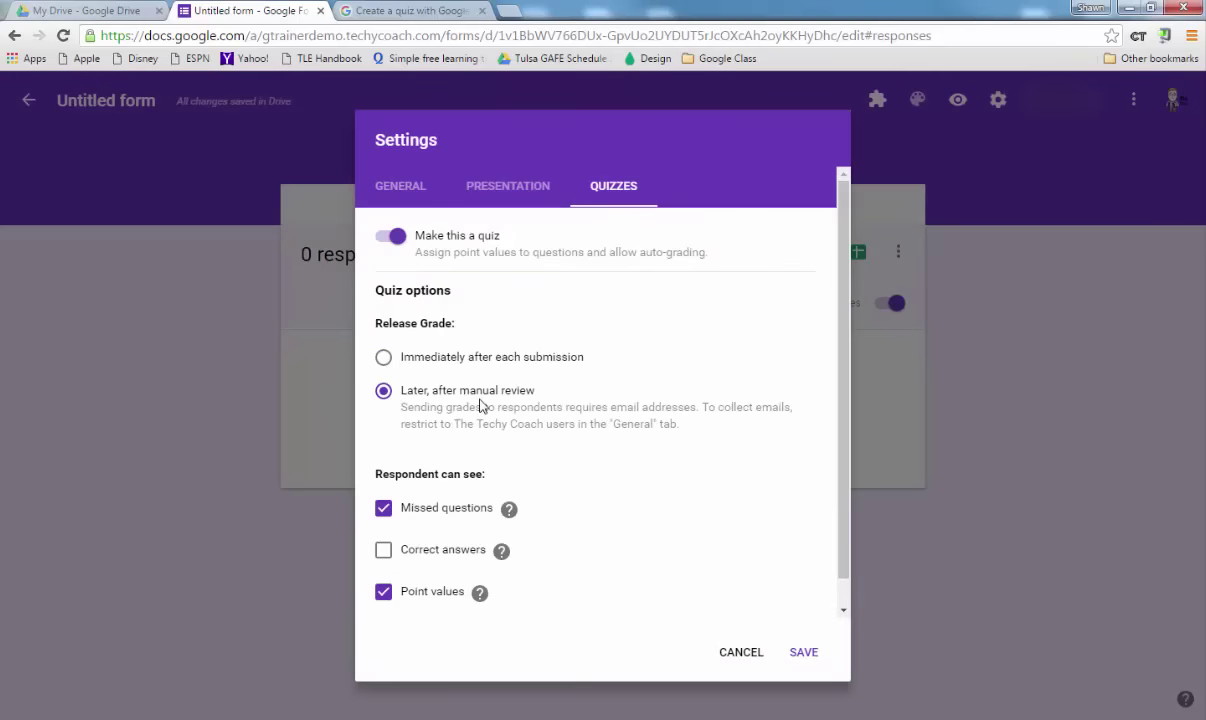
{"action": "left_click", "coordinate": [806, 651]}
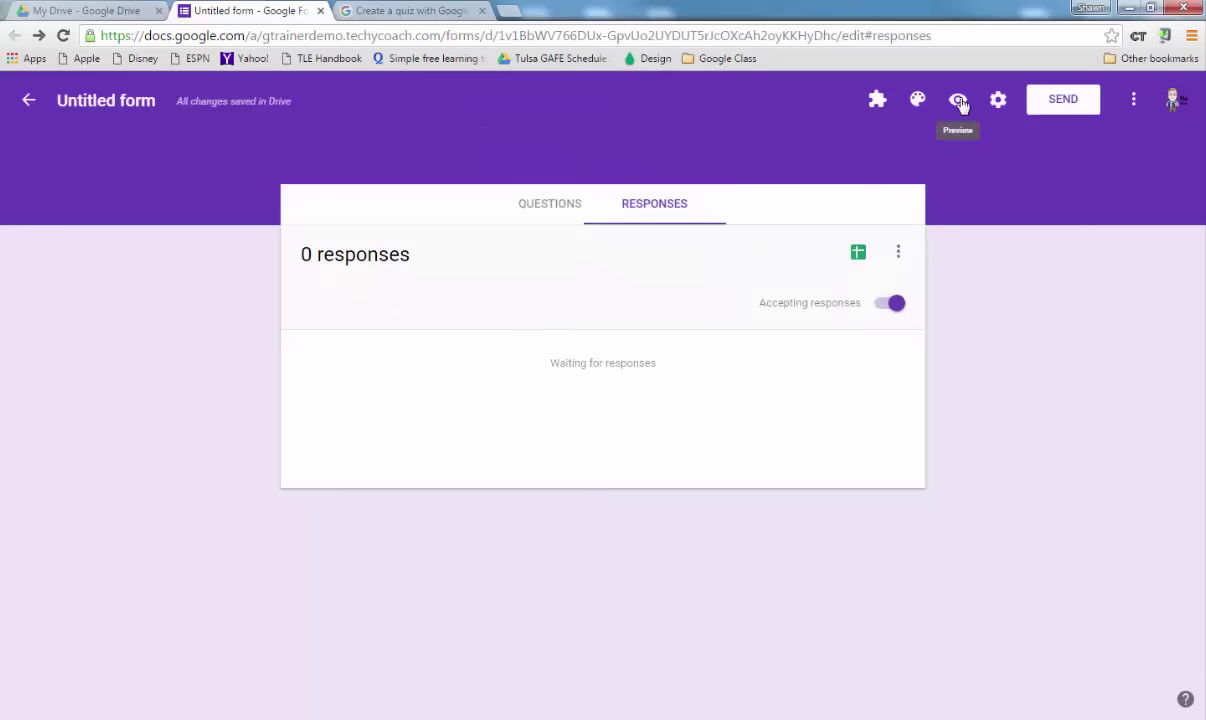
Step: In the form preview, enter a test name, answer Tulsa and Topeka, submit, and close the preview
{"action": "left_click", "coordinate": [958, 101]}
{"action": "left_click", "coordinate": [455, 420]}
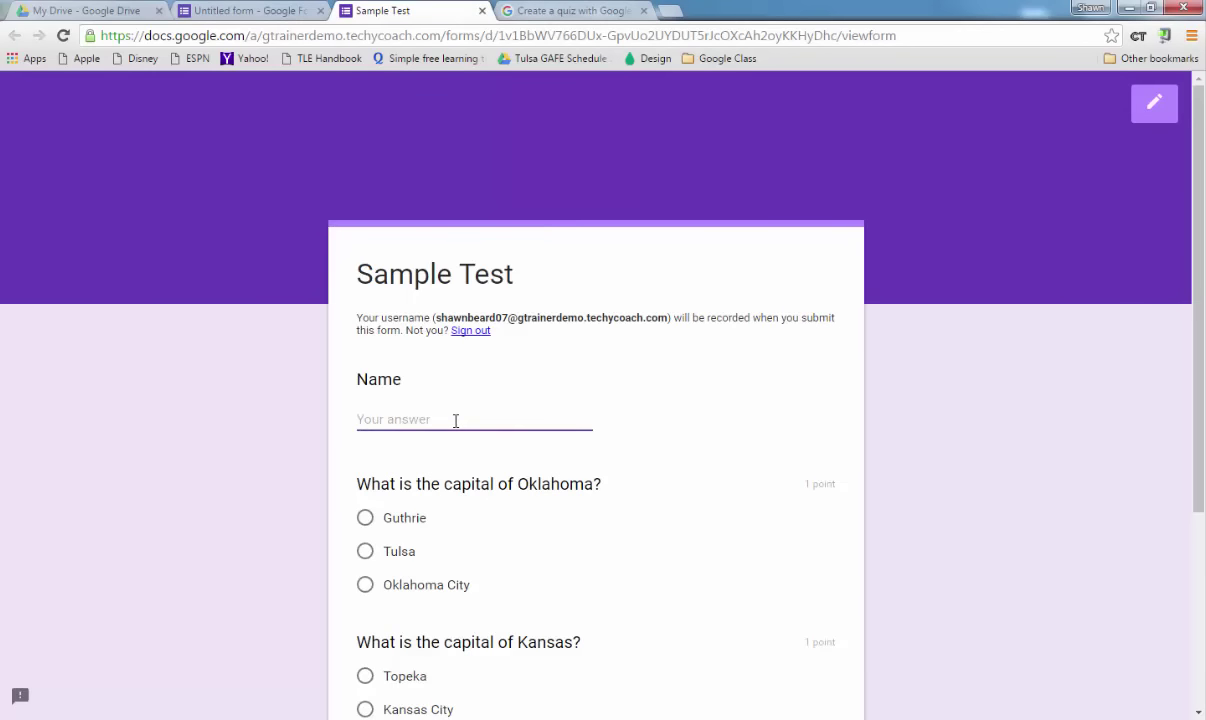
{"action": "type", "text": "tes"}
{"action": "left_click", "coordinate": [365, 551]}
{"action": "scroll", "coordinate": [400, 600], "scroll_direction": "down", "scroll_amount": 1}
{"action": "left_click", "coordinate": [365, 592]}
{"action": "scroll", "coordinate": [446, 627], "scroll_direction": "down", "scroll_amount": 1}
{"action": "scroll", "coordinate": [446, 627], "scroll_direction": "down", "scroll_amount": 1}
{"action": "left_click", "coordinate": [383, 578]}
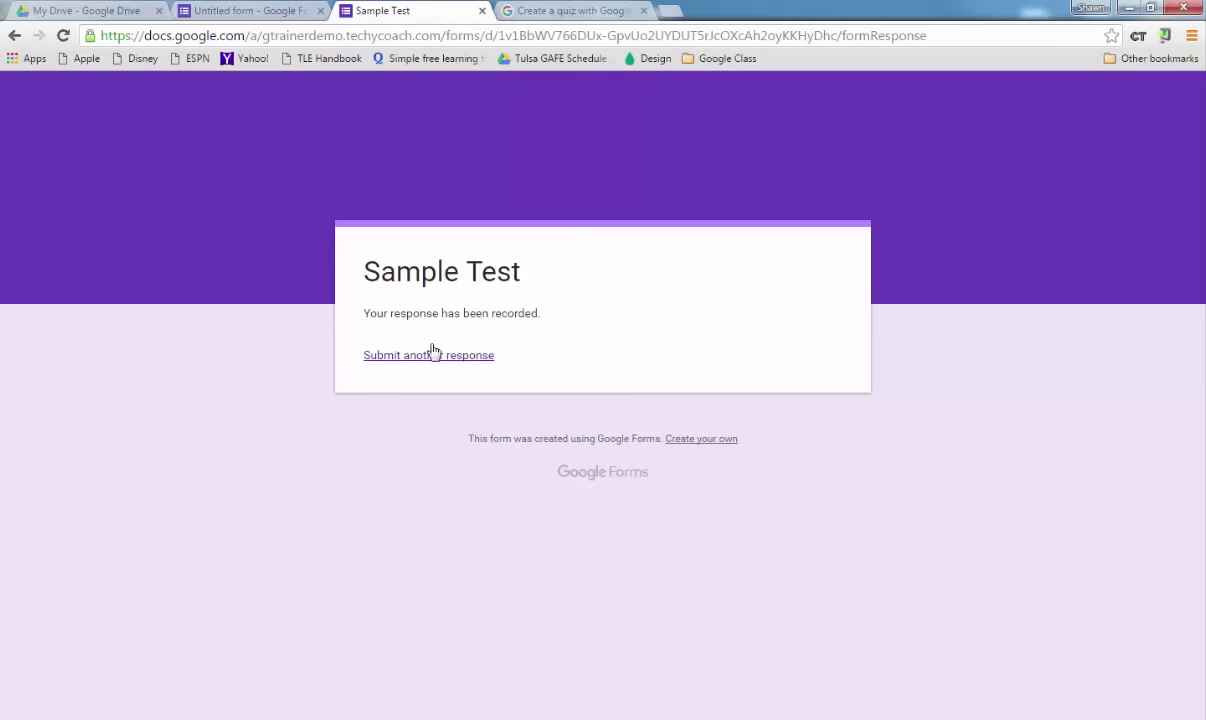
{"action": "left_click", "coordinate": [483, 12]}
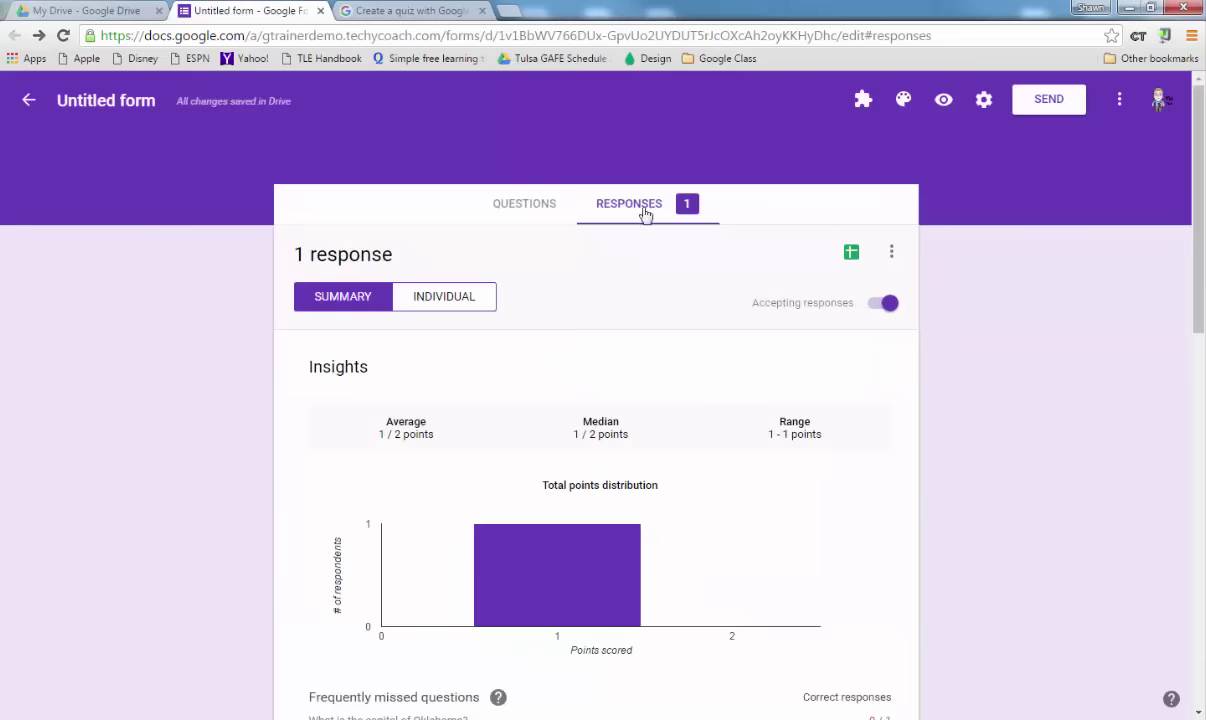
{"action": "left_click", "coordinate": [447, 299]}
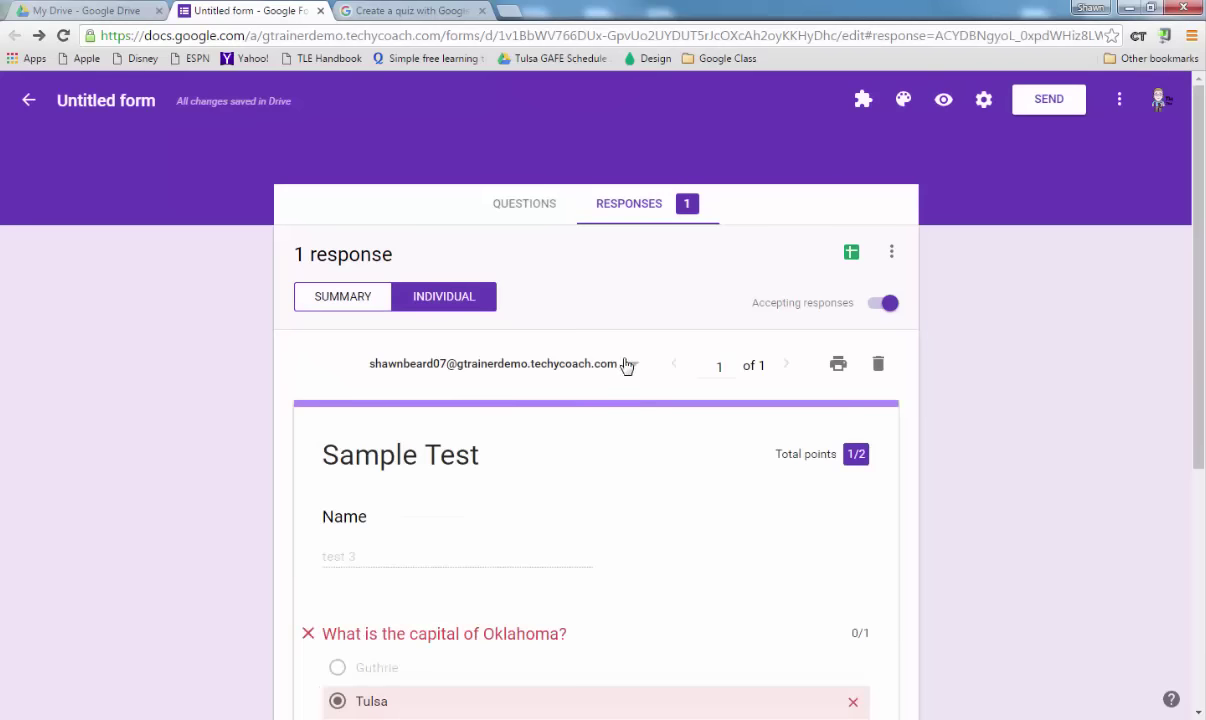
{"action": "scroll", "coordinate": [628, 500], "scroll_direction": "down", "scroll_amount": 4}
{"action": "scroll", "coordinate": [628, 502], "scroll_direction": "up", "scroll_amount": 4}
{"action": "scroll", "coordinate": [624, 502], "scroll_direction": "up", "scroll_amount": 1}
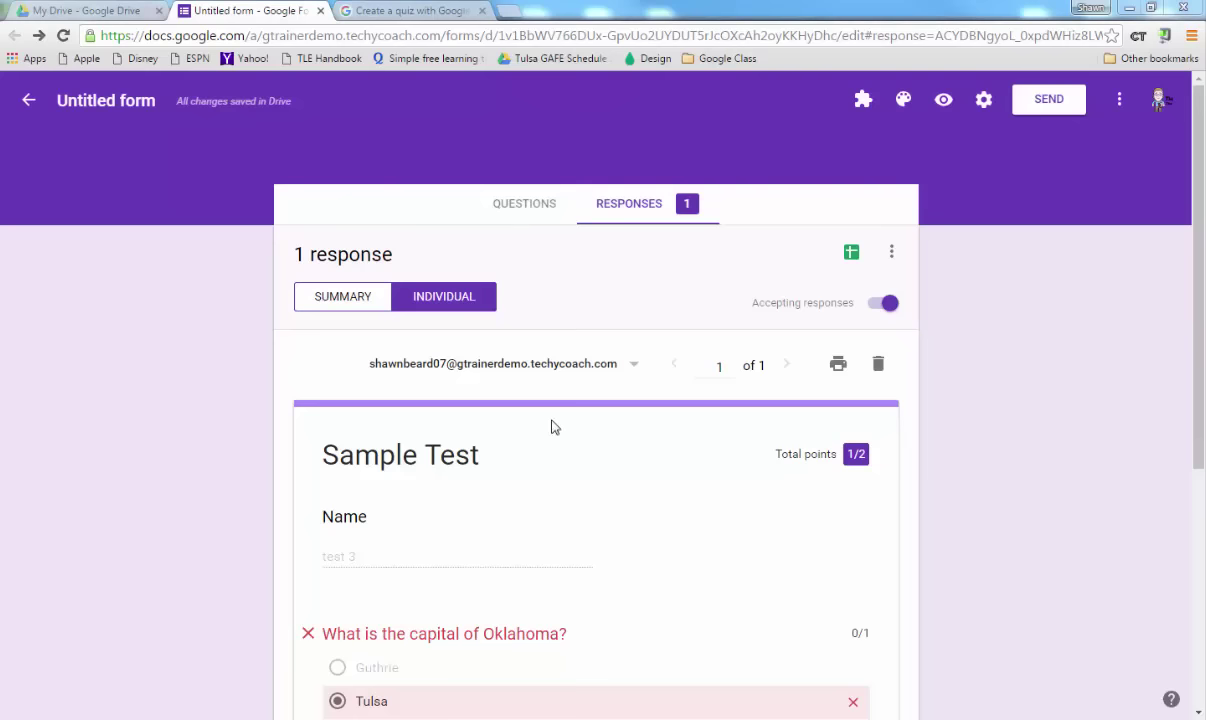
Step: From the responses summary, release the lone response's 1/2 score and email it to the respondent
{"action": "left_click", "coordinate": [334, 304]}
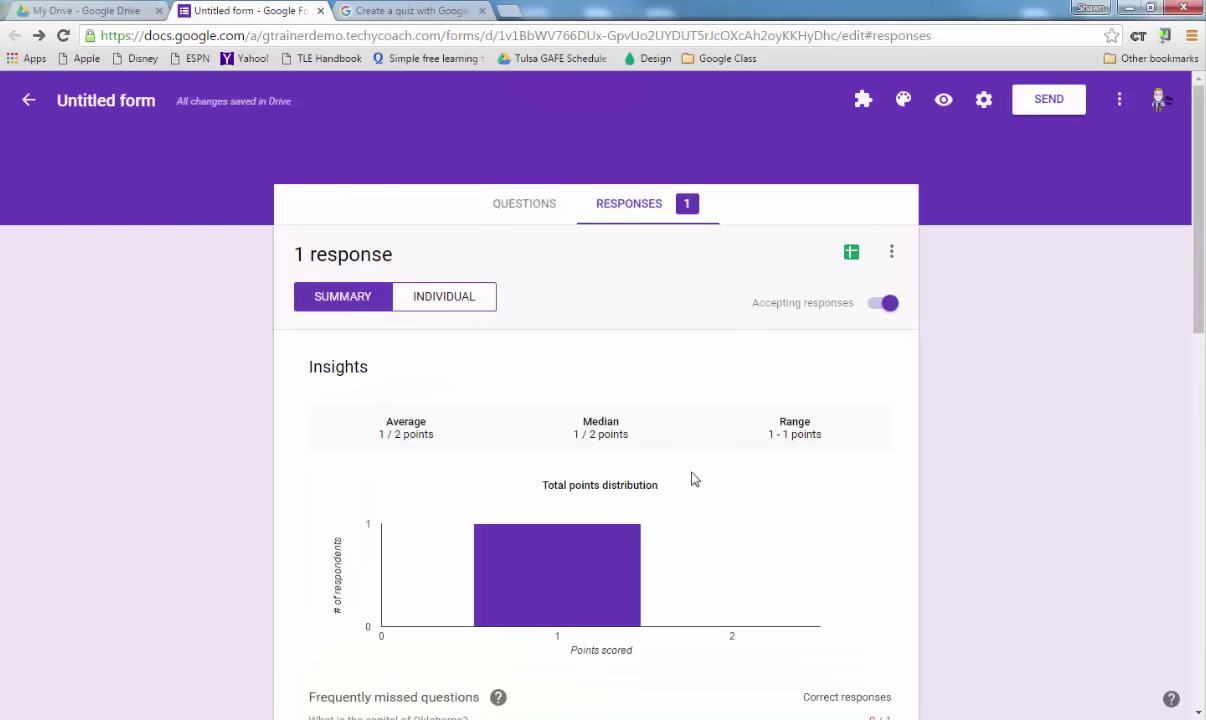
{"action": "scroll", "coordinate": [735, 504], "scroll_direction": "down", "scroll_amount": 4}
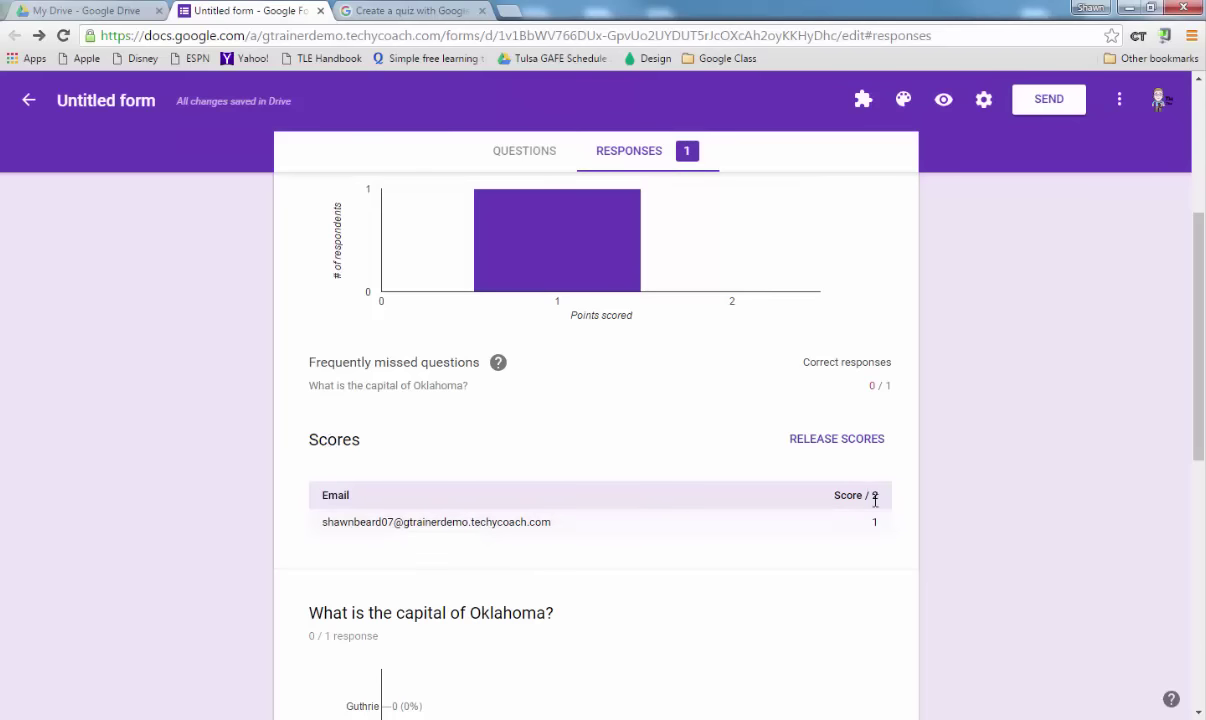
{"action": "left_click", "coordinate": [846, 442]}
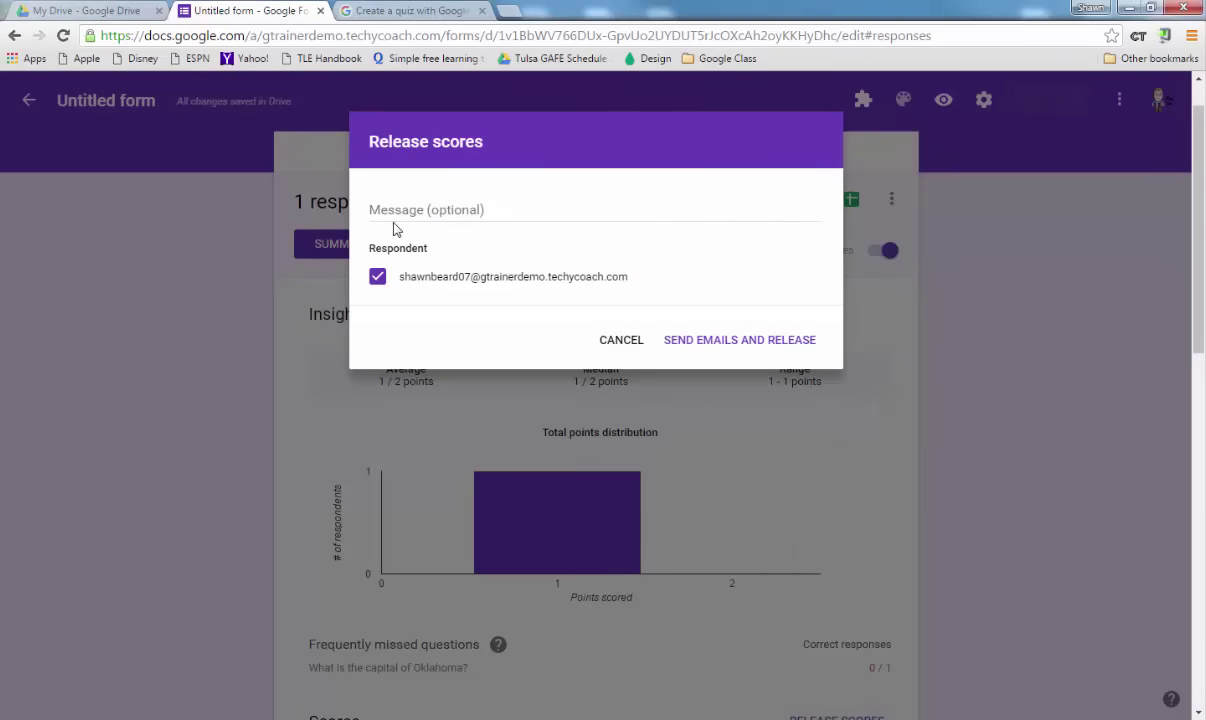
{"action": "left_click", "coordinate": [745, 345]}
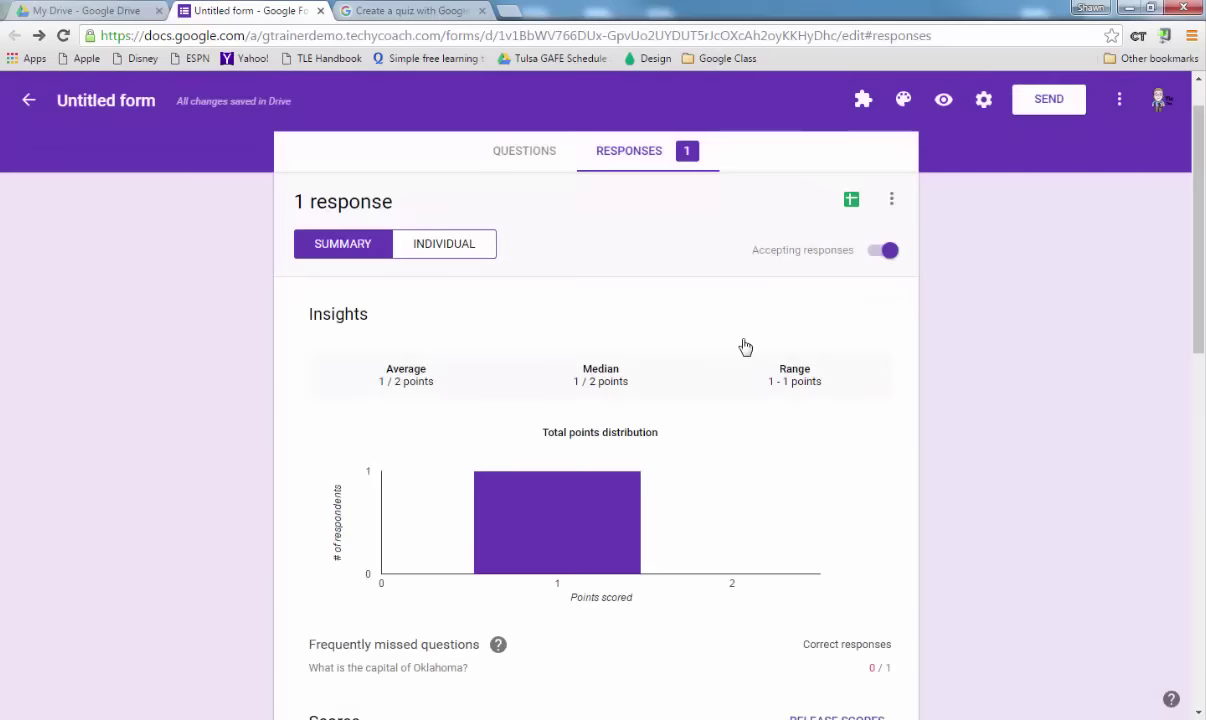